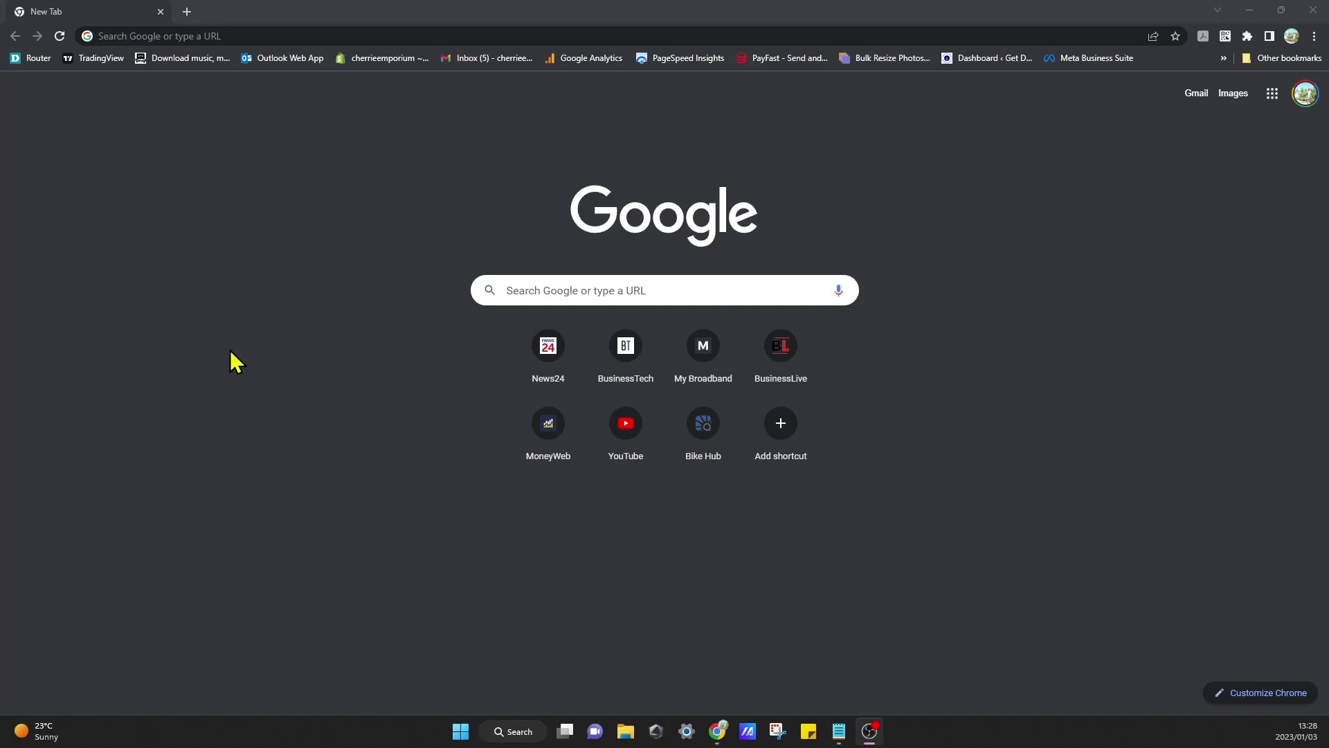
Step: Search Google for 'google workspace' from the Chrome address bar
{"action": "left_click", "coordinate": [351, 35]}
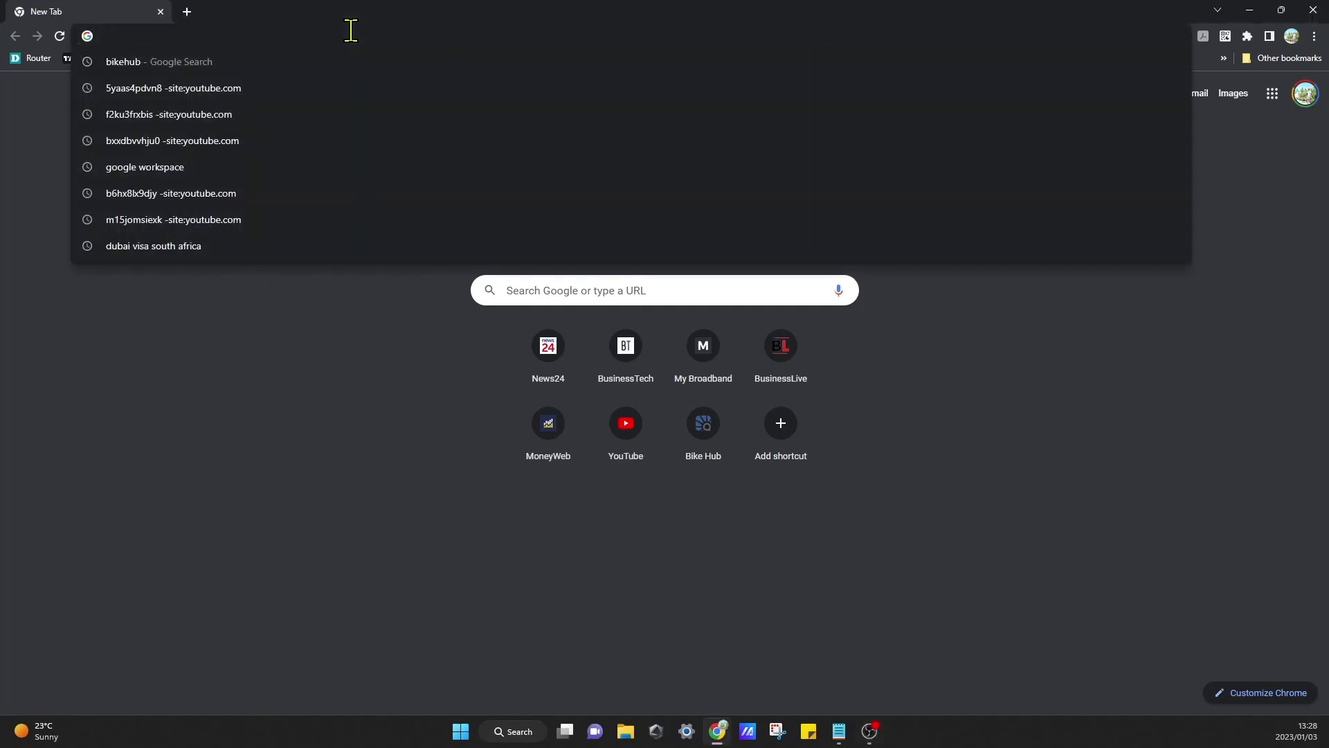
{"action": "type", "text": "goog"}
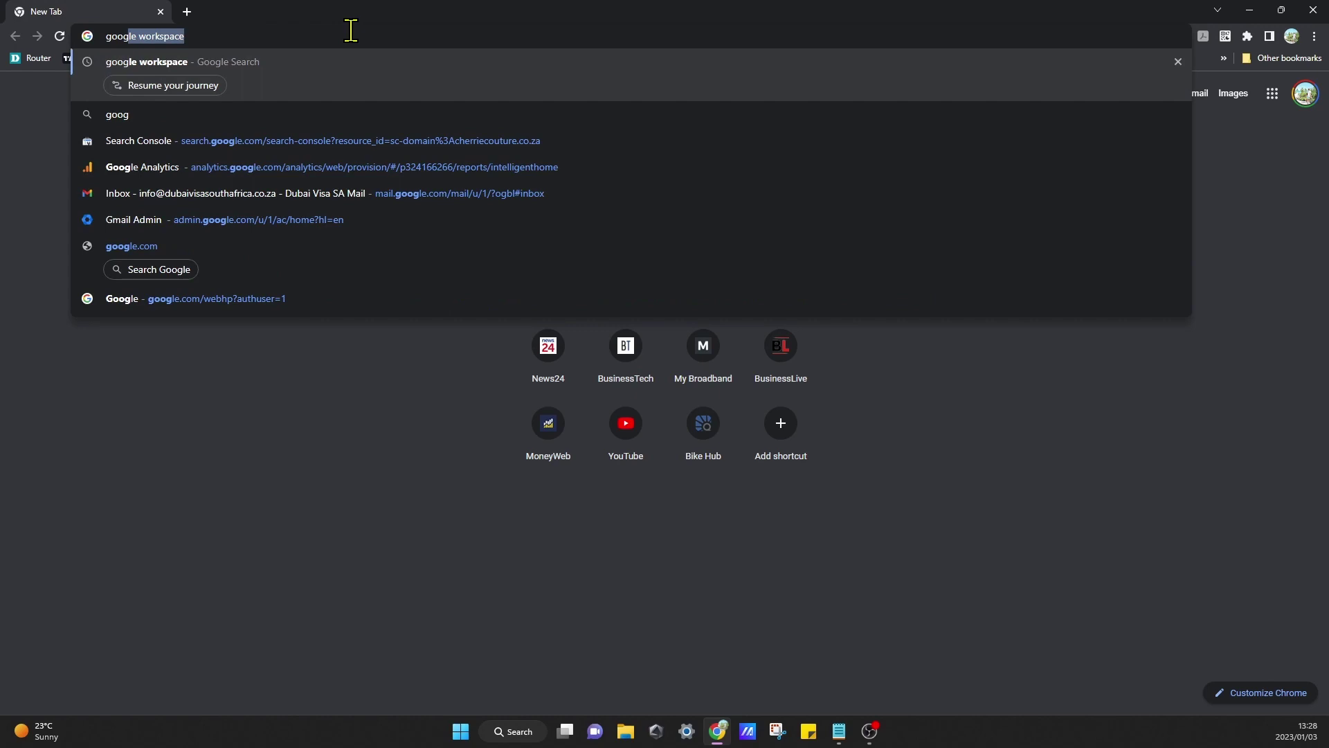
{"action": "type", "text": "le"}
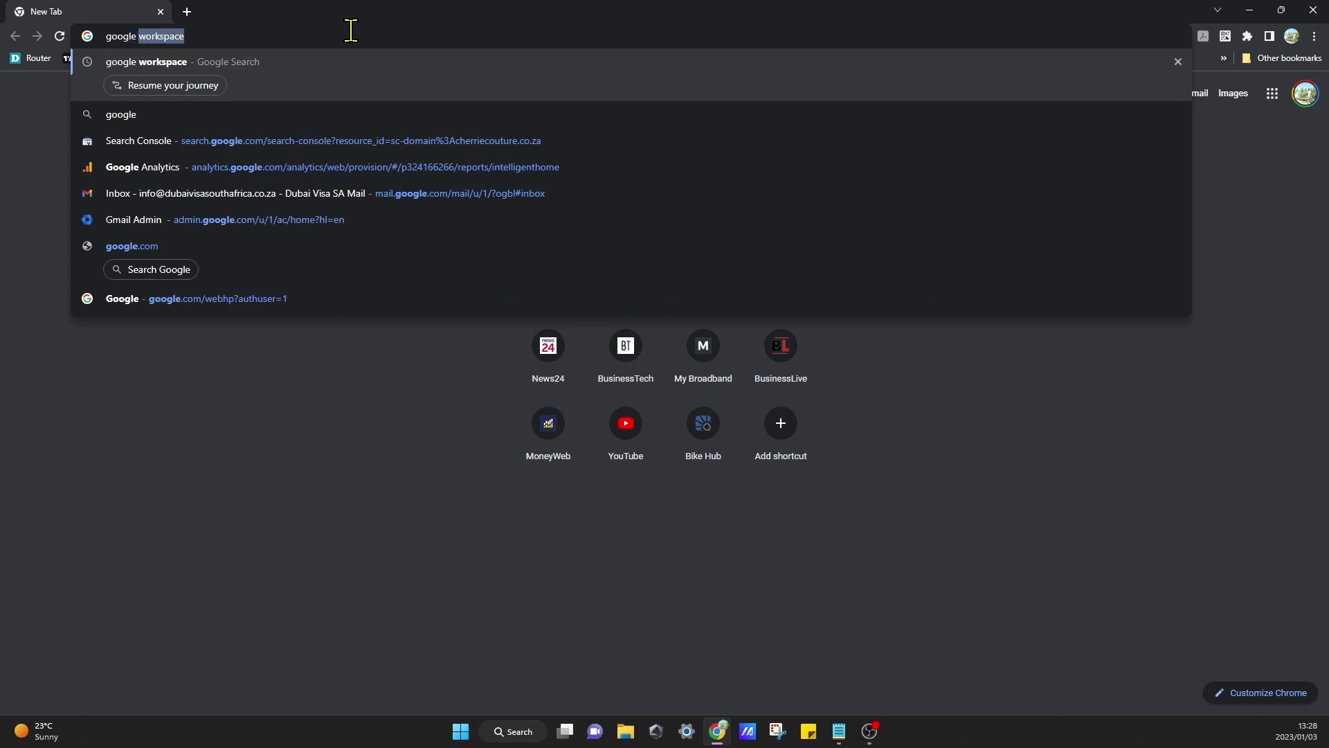
{"action": "type", "text": " workspace"}
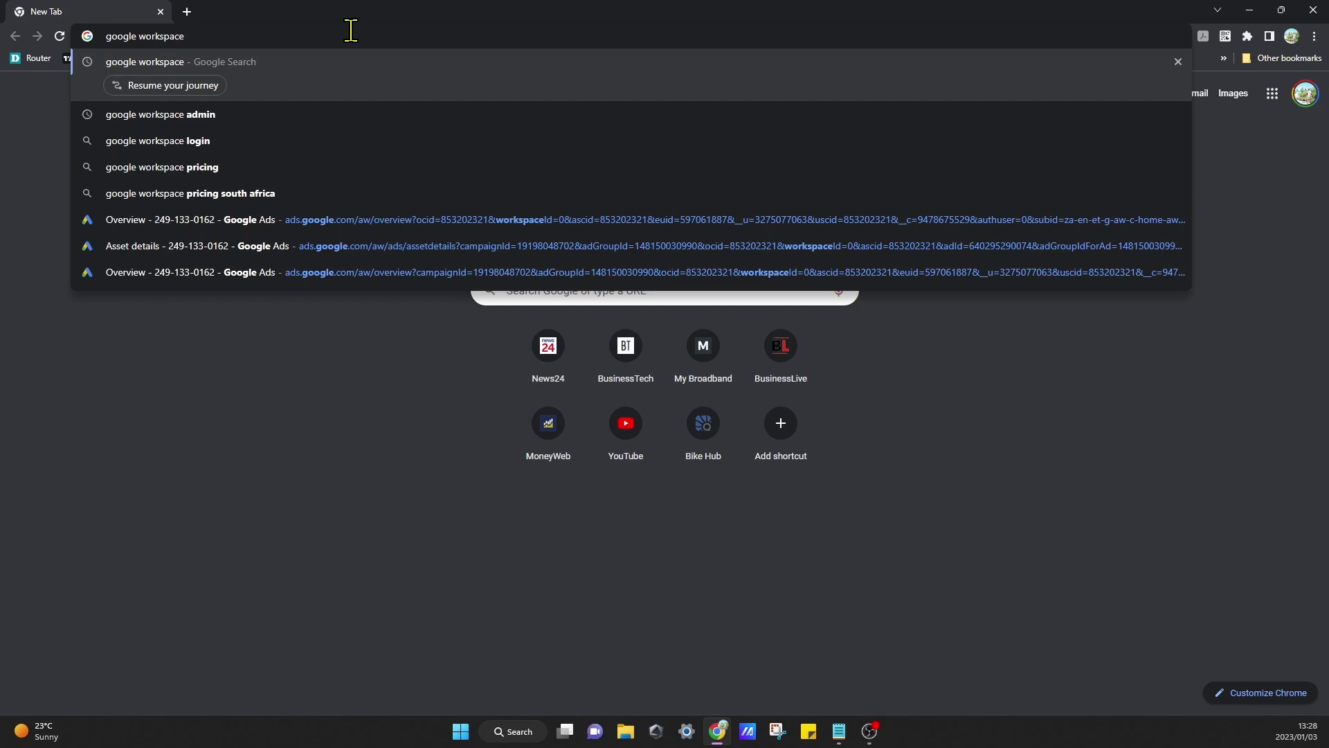
{"action": "key", "text": "Return"}
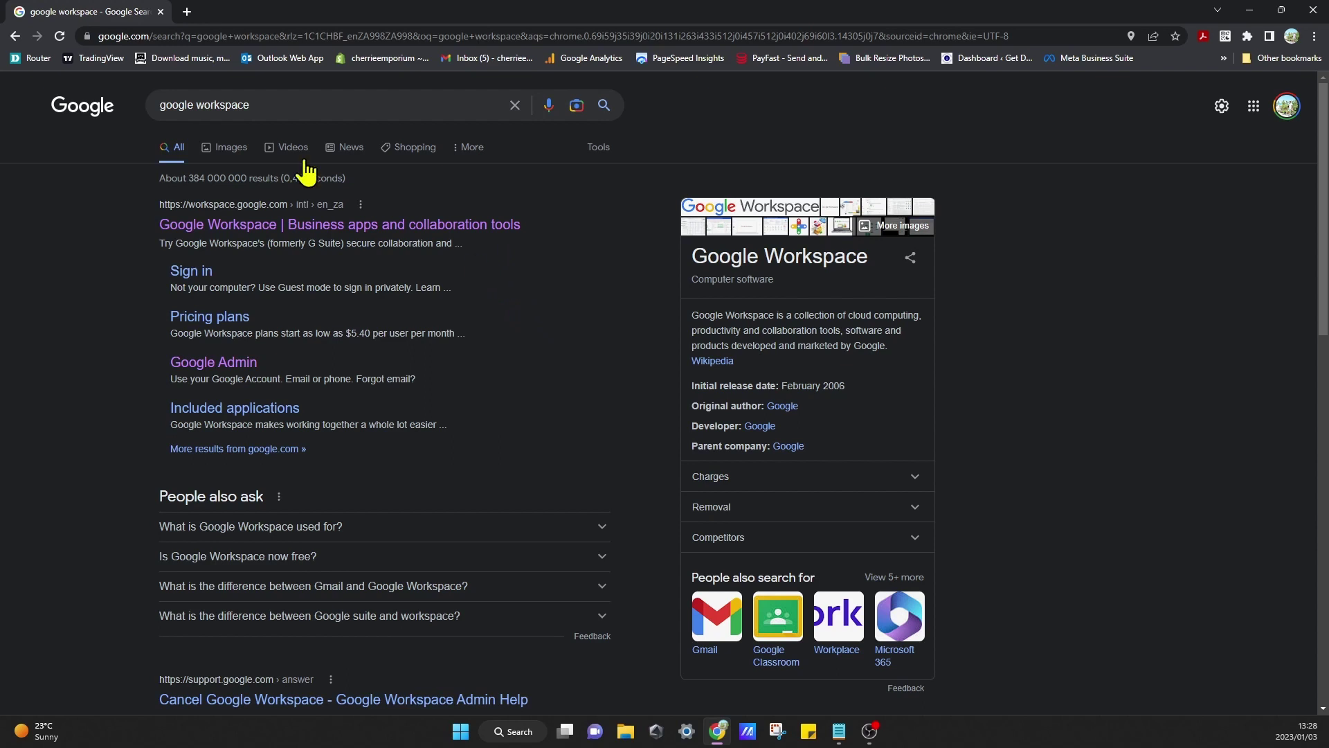
Step: Open the first result, 'Google Workspace | Business apps and collaboration tools'
{"action": "left_click", "coordinate": [370, 230]}
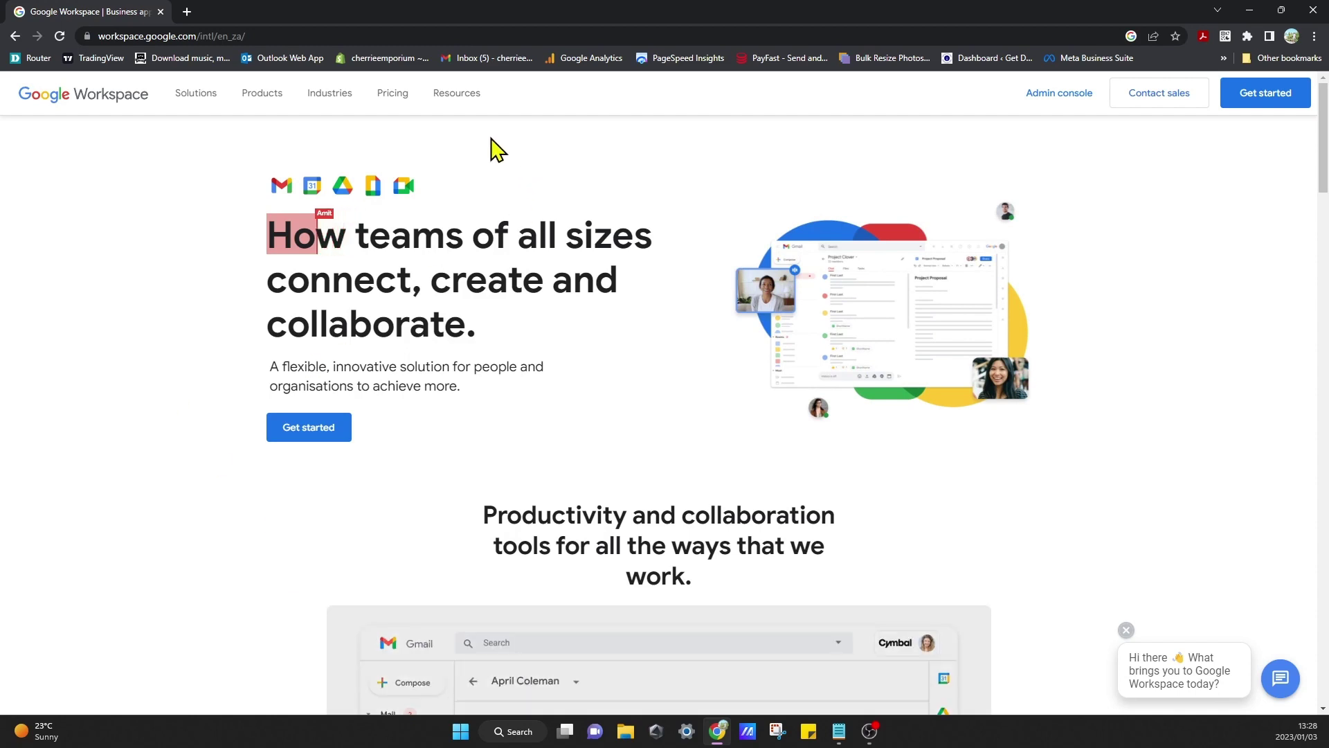
Step: Open Pricing and review the Business Starter, Standard, Plus and Enterprise plan cards
{"action": "left_click", "coordinate": [392, 94]}
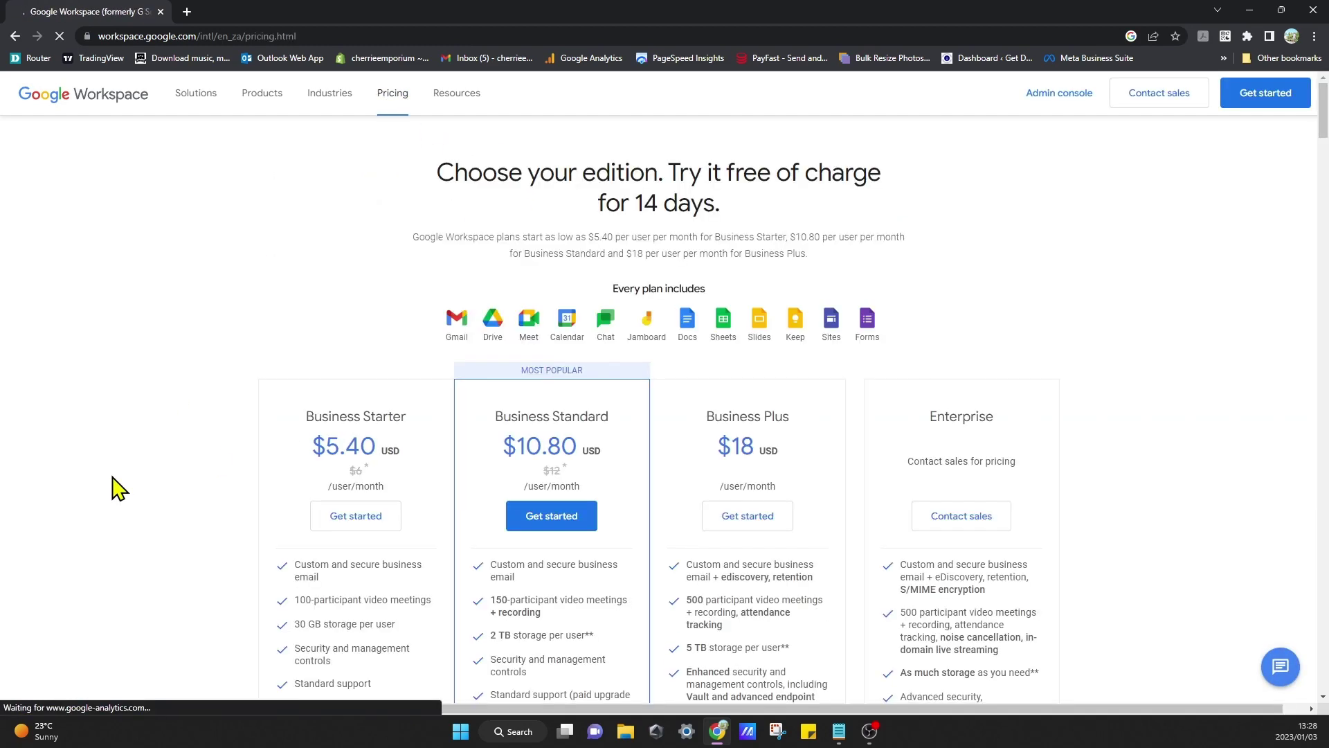
{"action": "scroll", "coordinate": [121, 492], "scroll_direction": "down", "scroll_amount": 2}
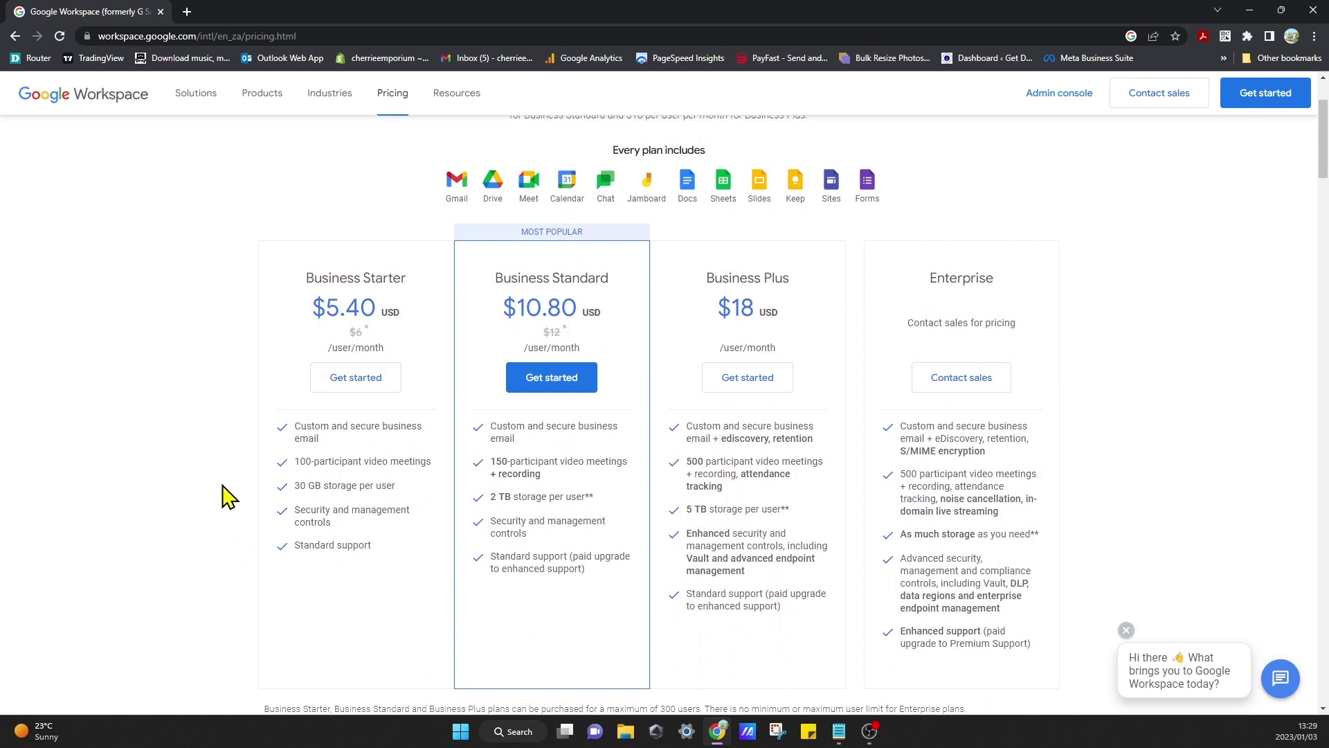
{"action": "scroll", "coordinate": [230, 495], "scroll_direction": "up", "scroll_amount": 1}
{"action": "scroll", "coordinate": [229, 496], "scroll_direction": "up", "scroll_amount": 1}
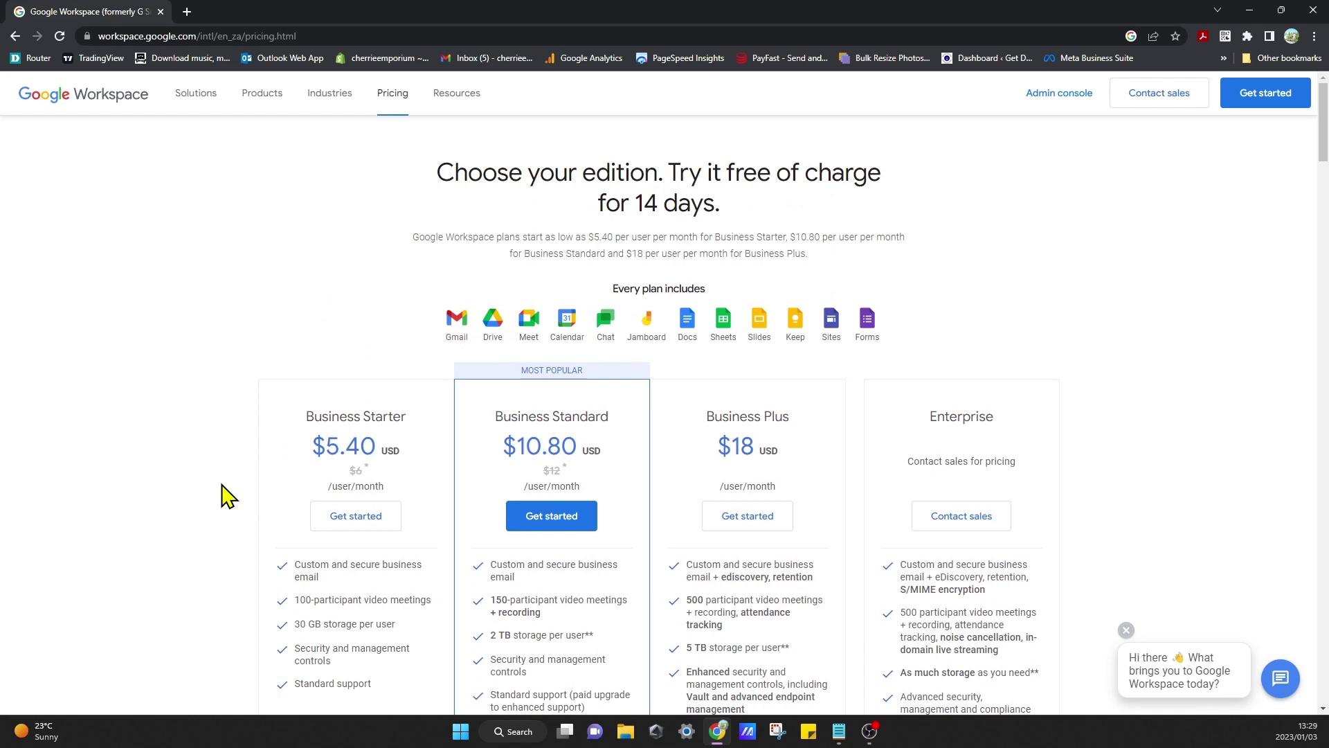
{"action": "scroll", "coordinate": [277, 494], "scroll_direction": "down", "scroll_amount": 2}
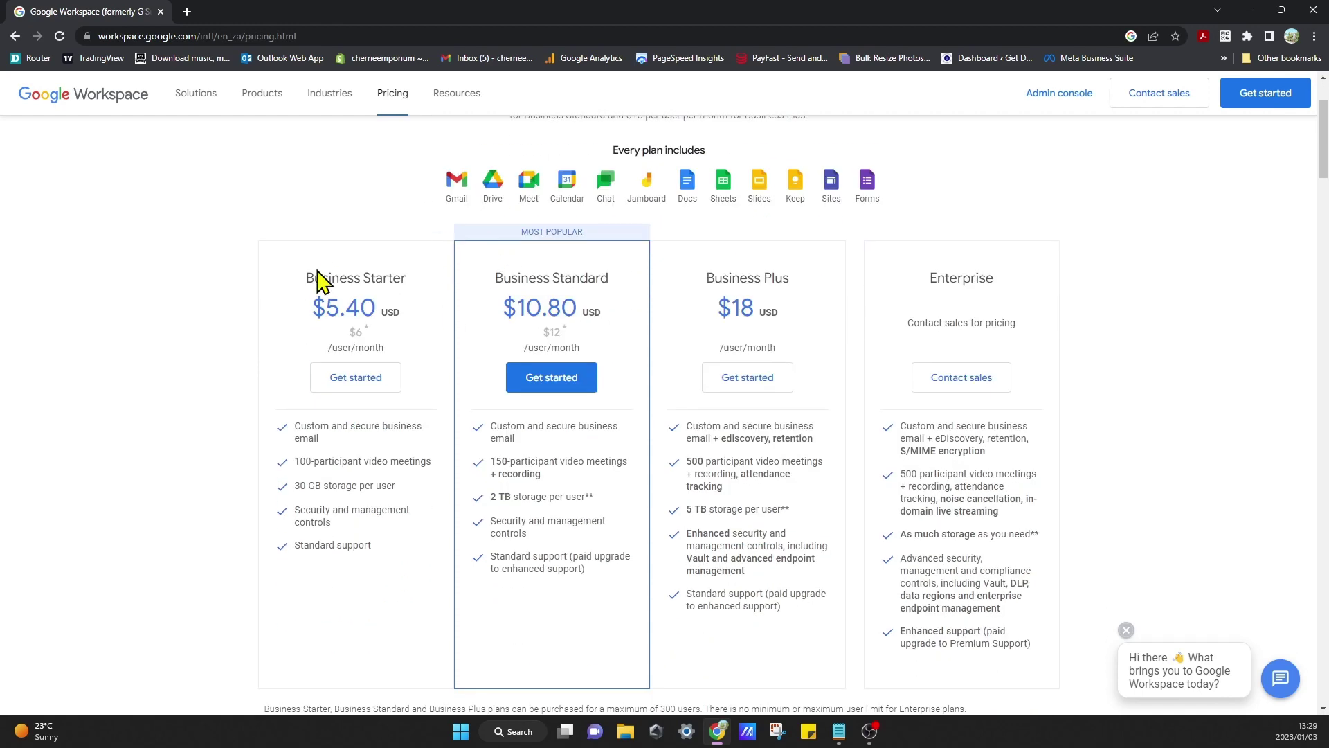
{"action": "scroll", "coordinate": [716, 258], "scroll_direction": "up", "scroll_amount": 2}
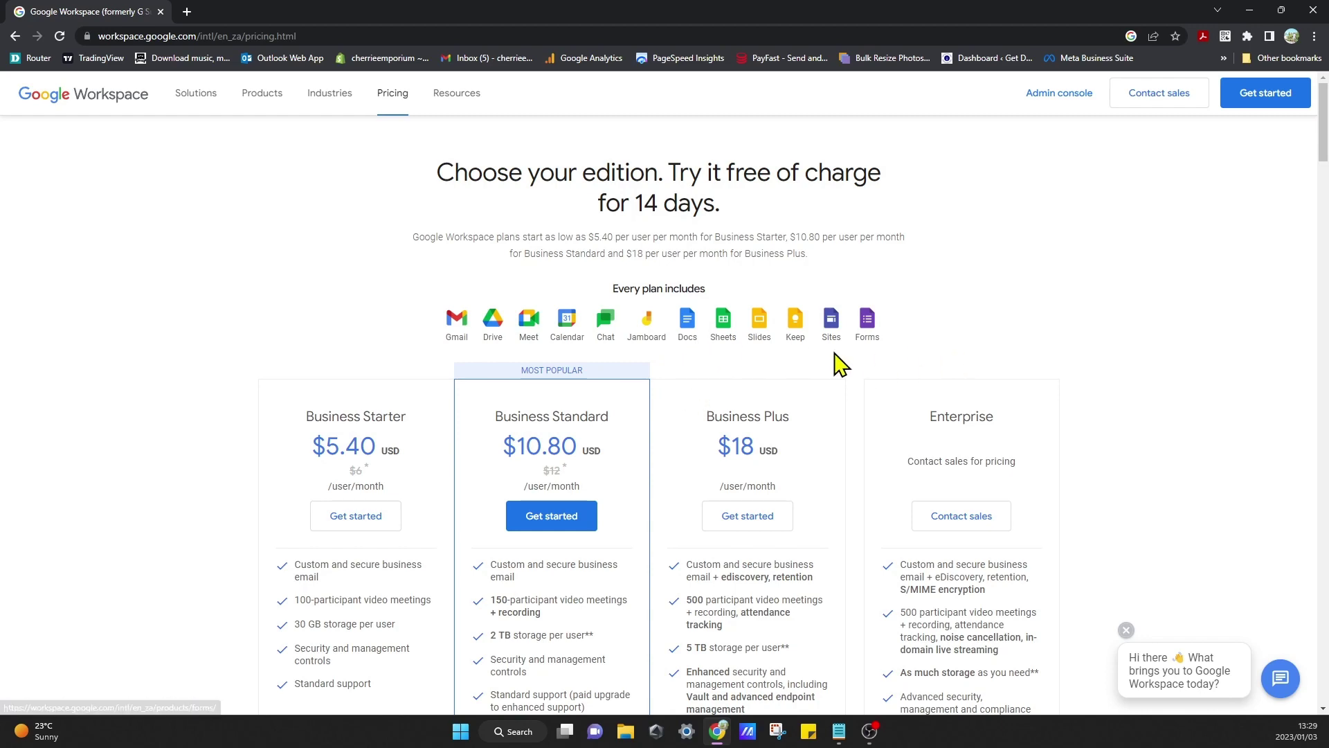
{"action": "scroll", "coordinate": [197, 505], "scroll_direction": "down", "scroll_amount": 2}
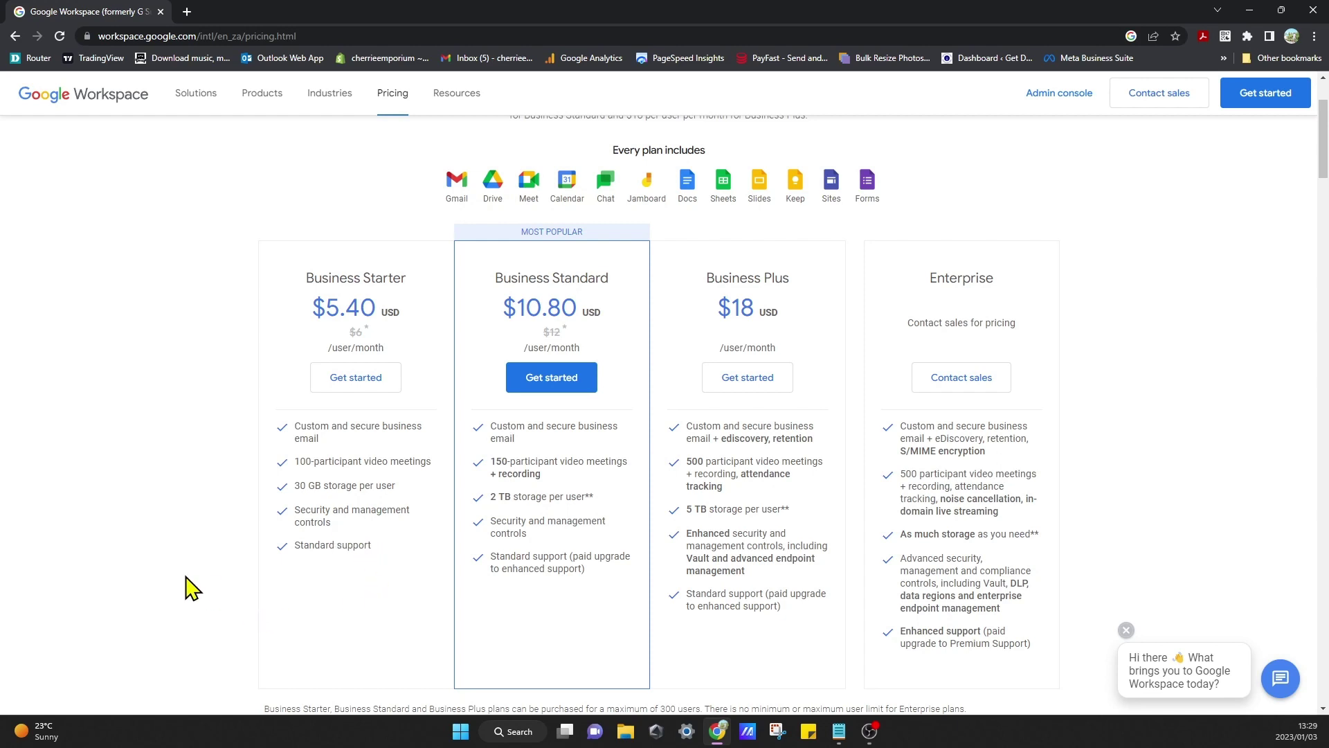
{"action": "scroll", "coordinate": [192, 589], "scroll_direction": "up", "scroll_amount": 2}
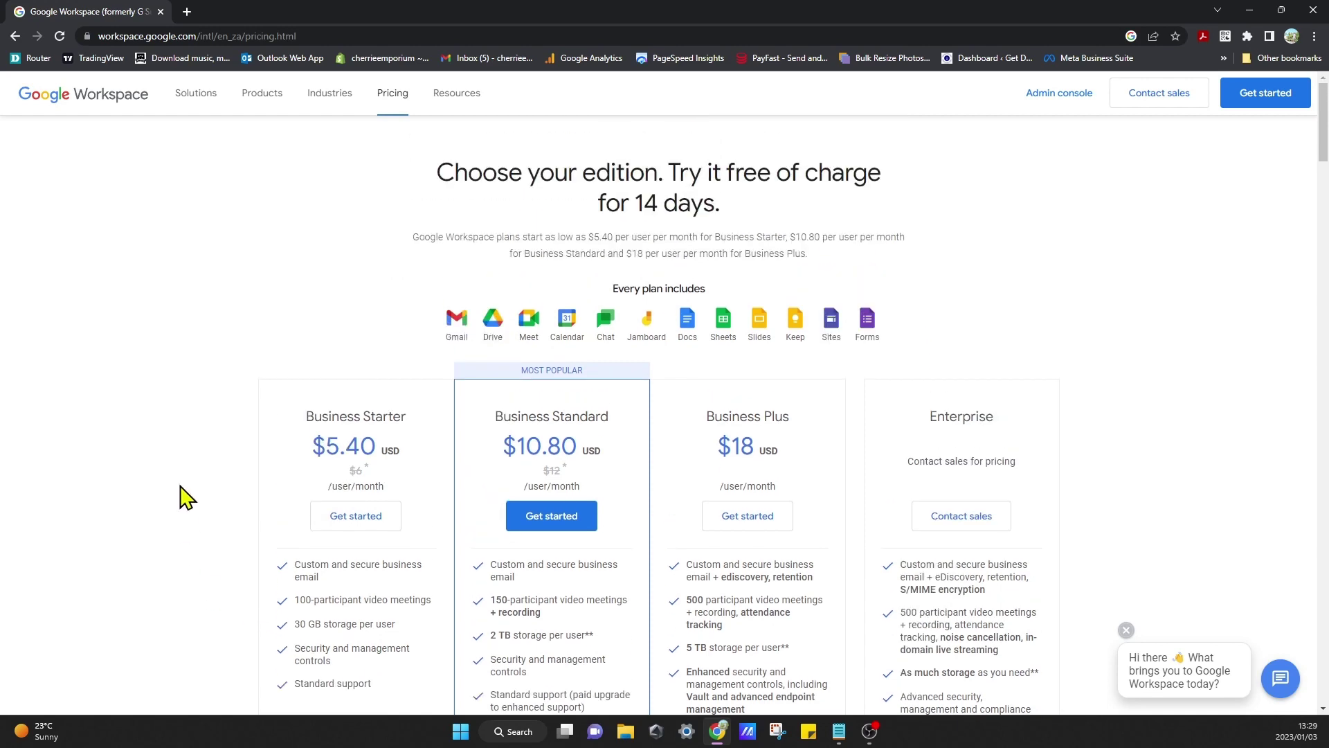
Step: Begin sign-up for business 'Hotel Getaways' with 2 - 9 employees in South Africa
{"action": "left_click", "coordinate": [97, 91]}
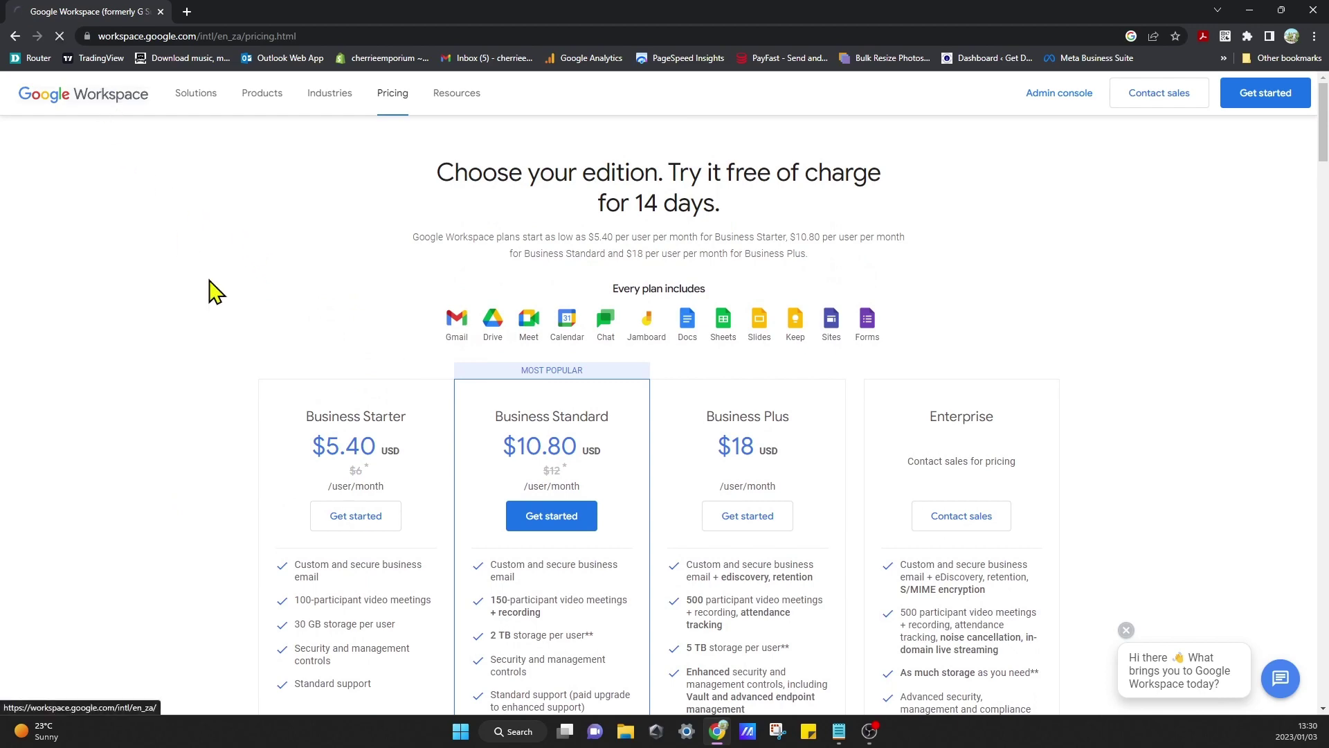
{"action": "left_click", "coordinate": [1273, 91]}
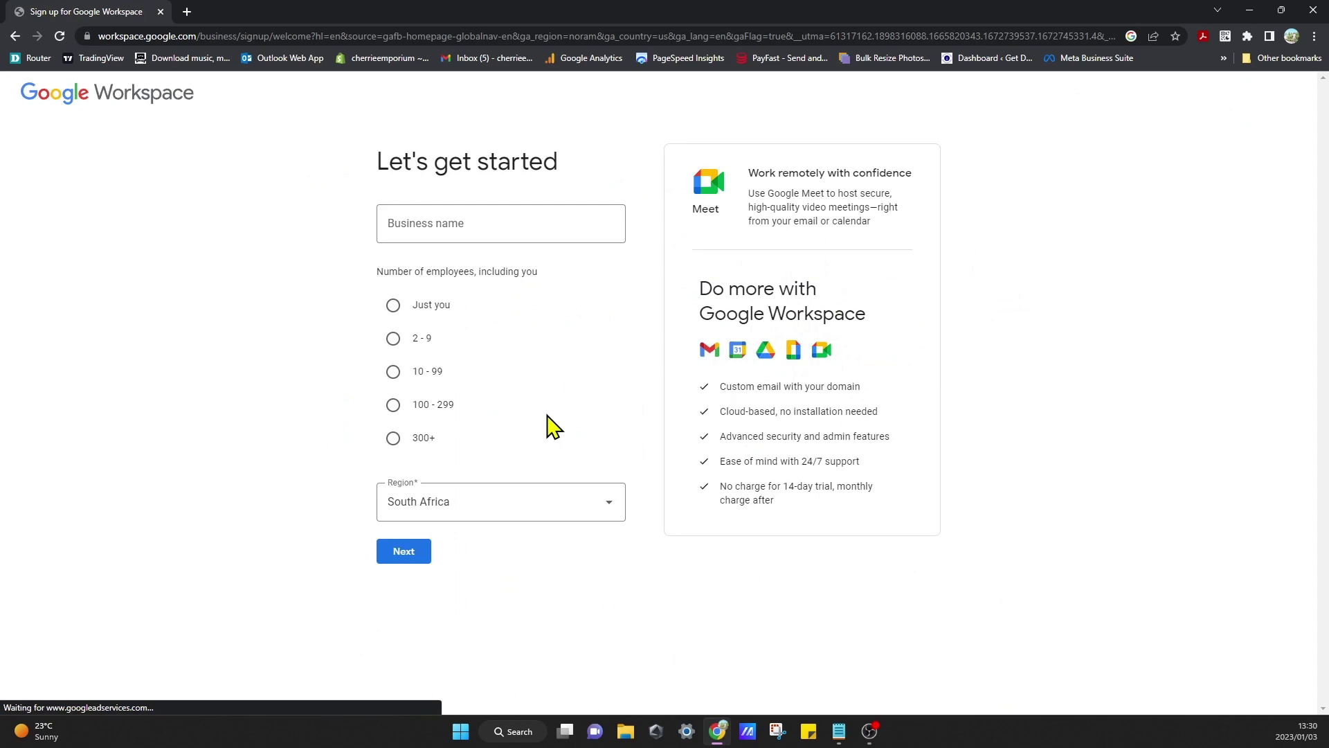
{"action": "left_click", "coordinate": [481, 226]}
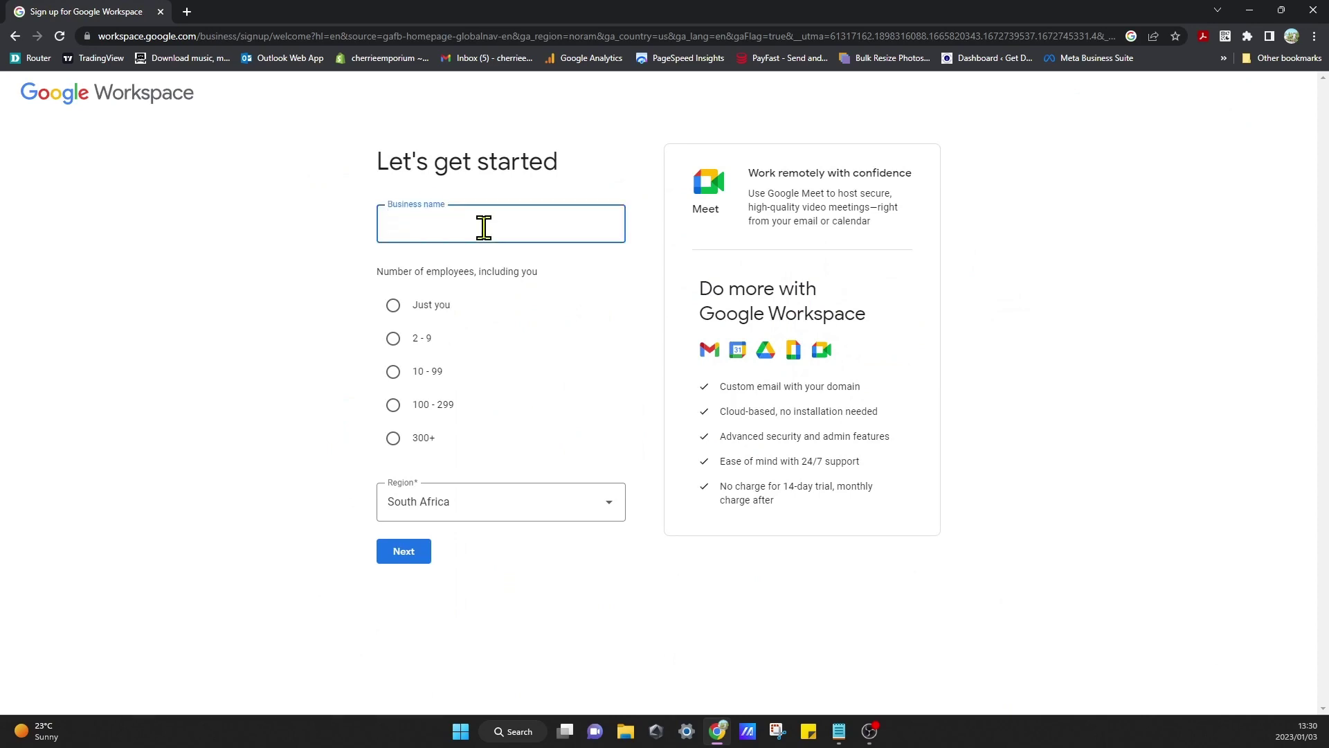
{"action": "type", "text": "Hotel Getaways"}
{"action": "left_click", "coordinate": [249, 361]}
{"action": "left_click", "coordinate": [393, 338]}
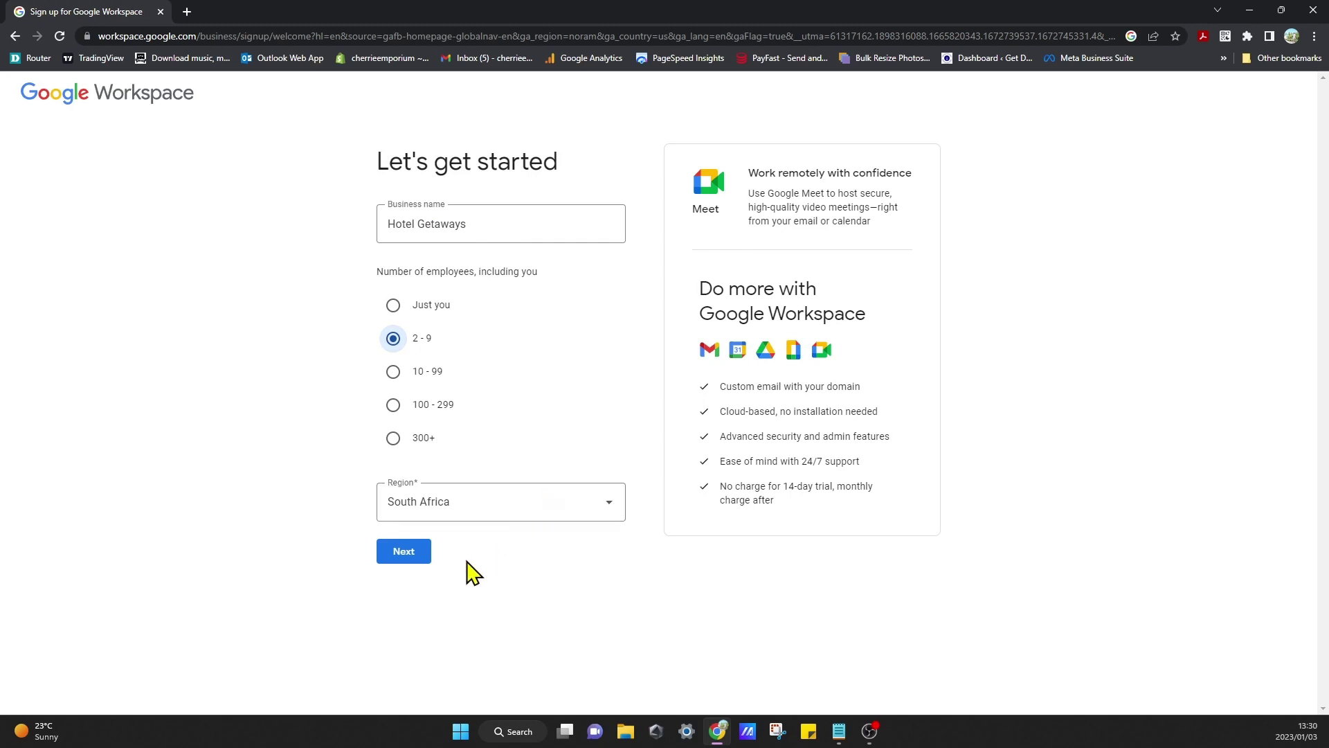
{"action": "left_click", "coordinate": [404, 551]}
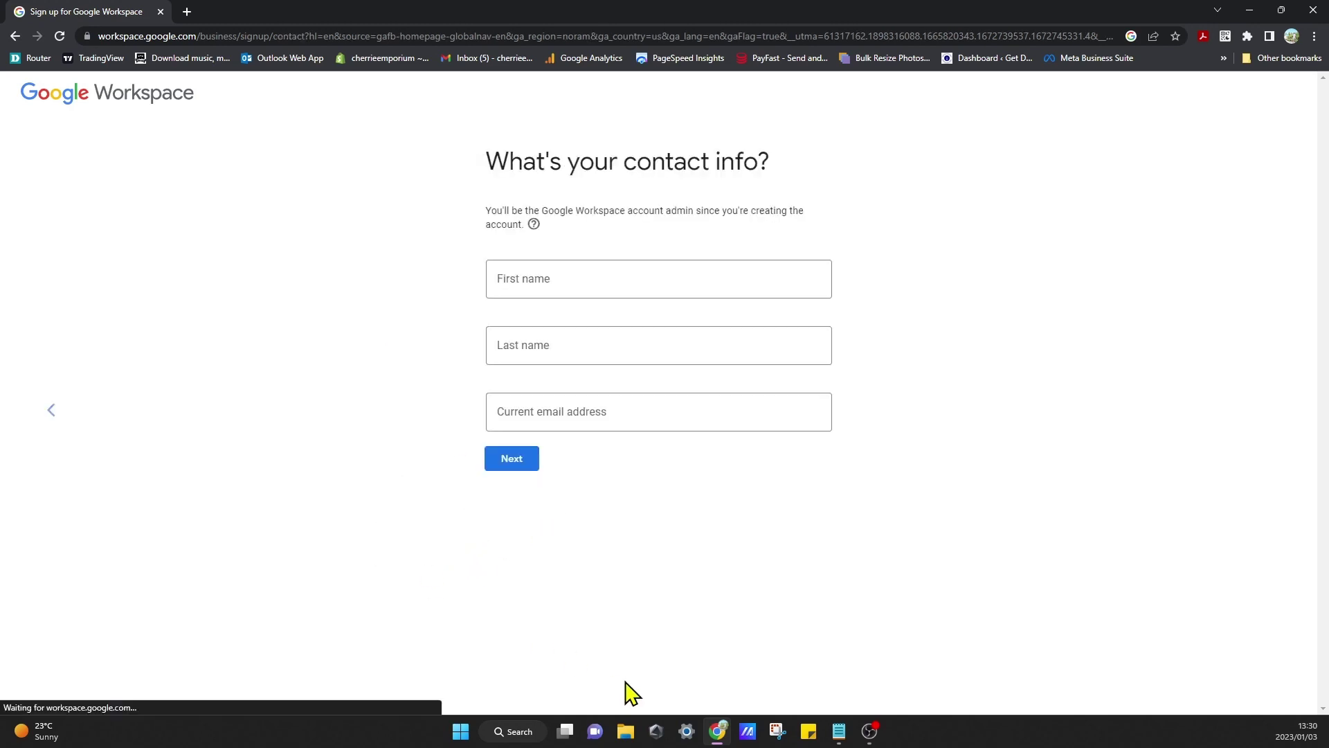
Step: Enter contact name Hotel Getaways and a saved current e-mail address
{"action": "left_click", "coordinate": [635, 292]}
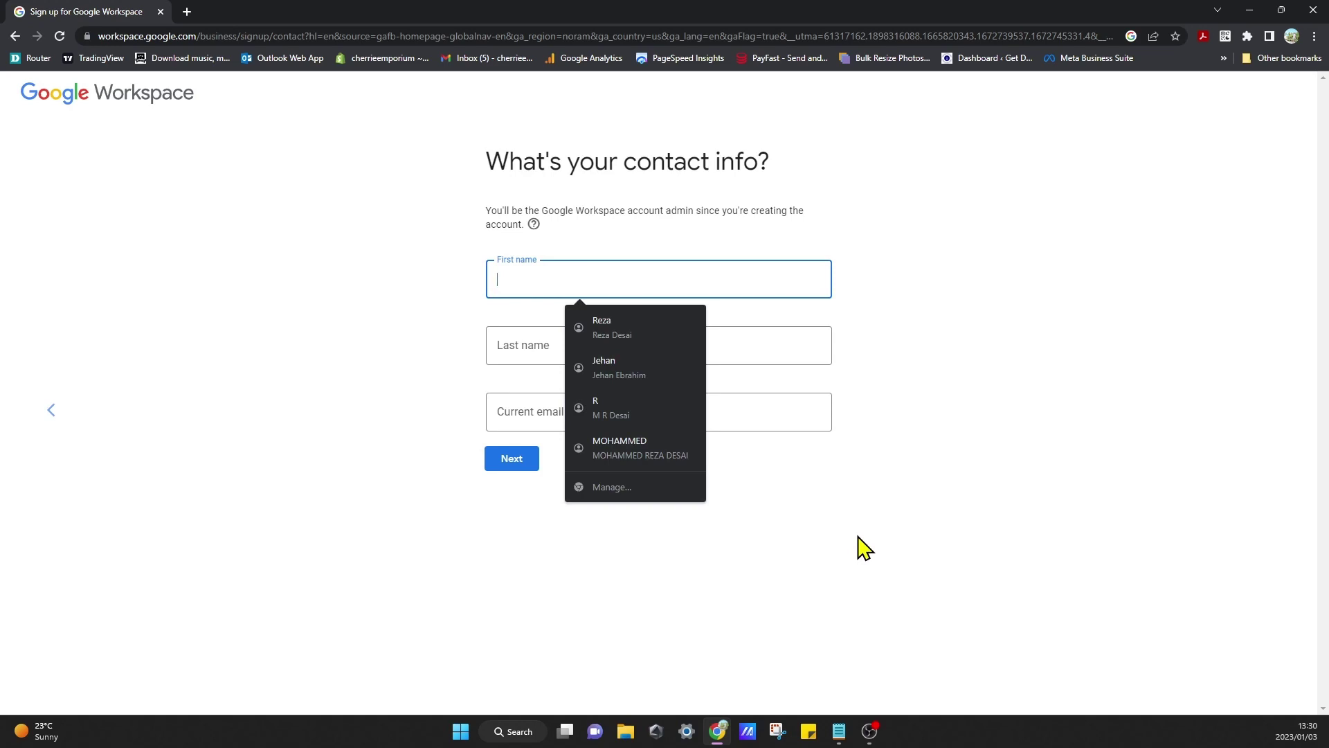
{"action": "type", "text": "Hotel"}
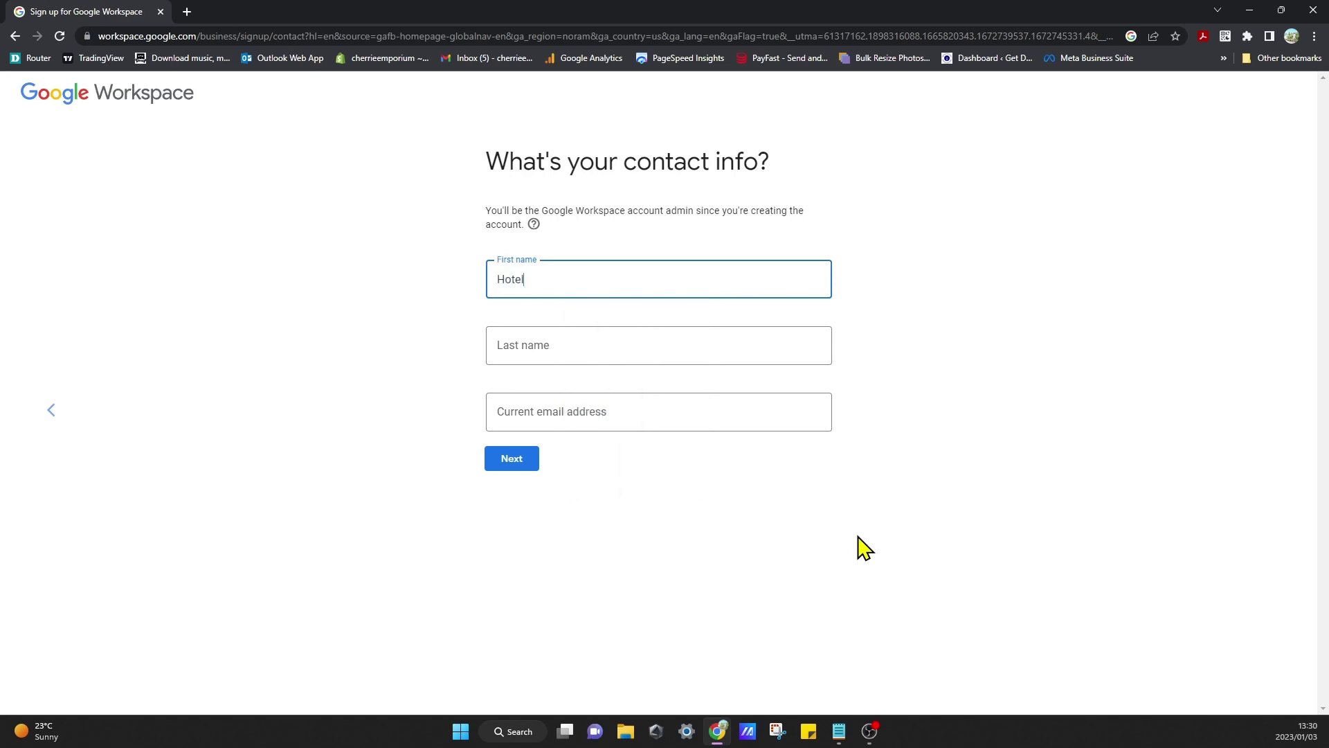
{"action": "left_click", "coordinate": [679, 355]}
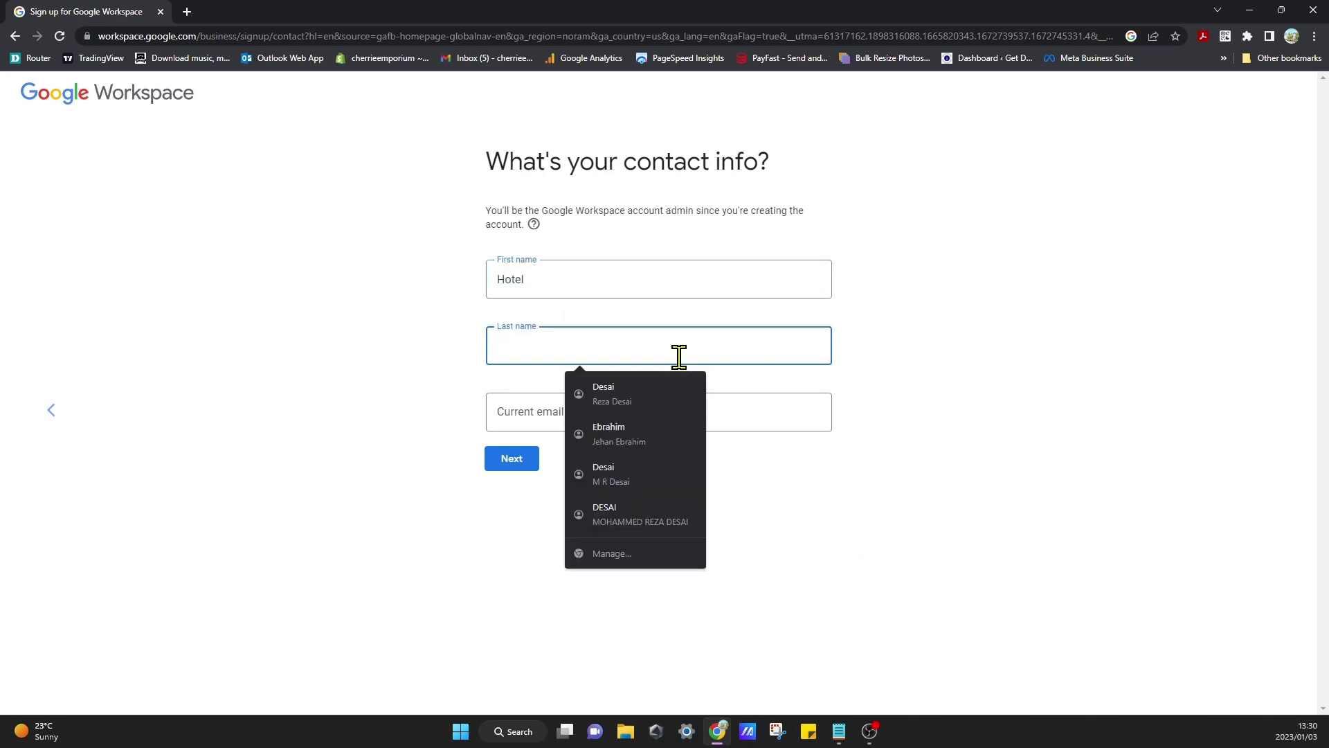
{"action": "type", "text": "Getaways"}
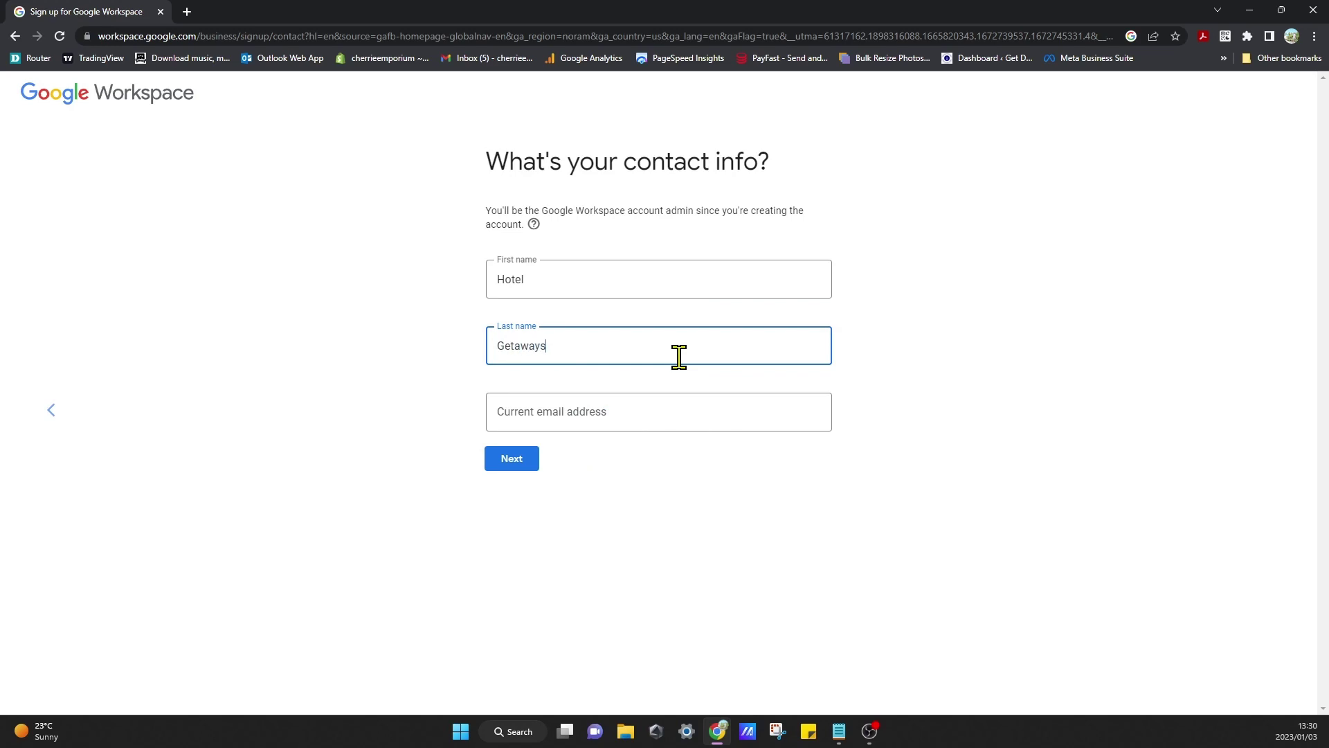
{"action": "left_click", "coordinate": [741, 496]}
{"action": "left_click", "coordinate": [688, 415]}
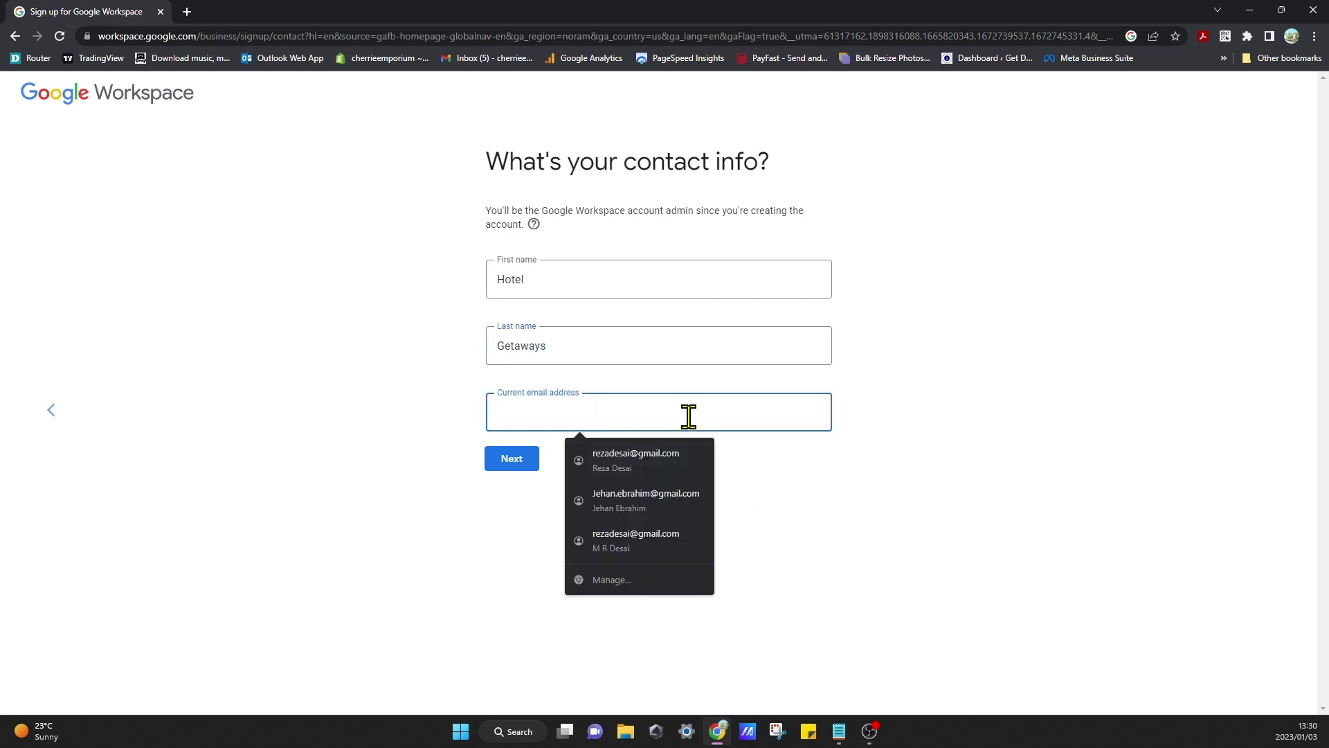
{"action": "left_click", "coordinate": [701, 456]}
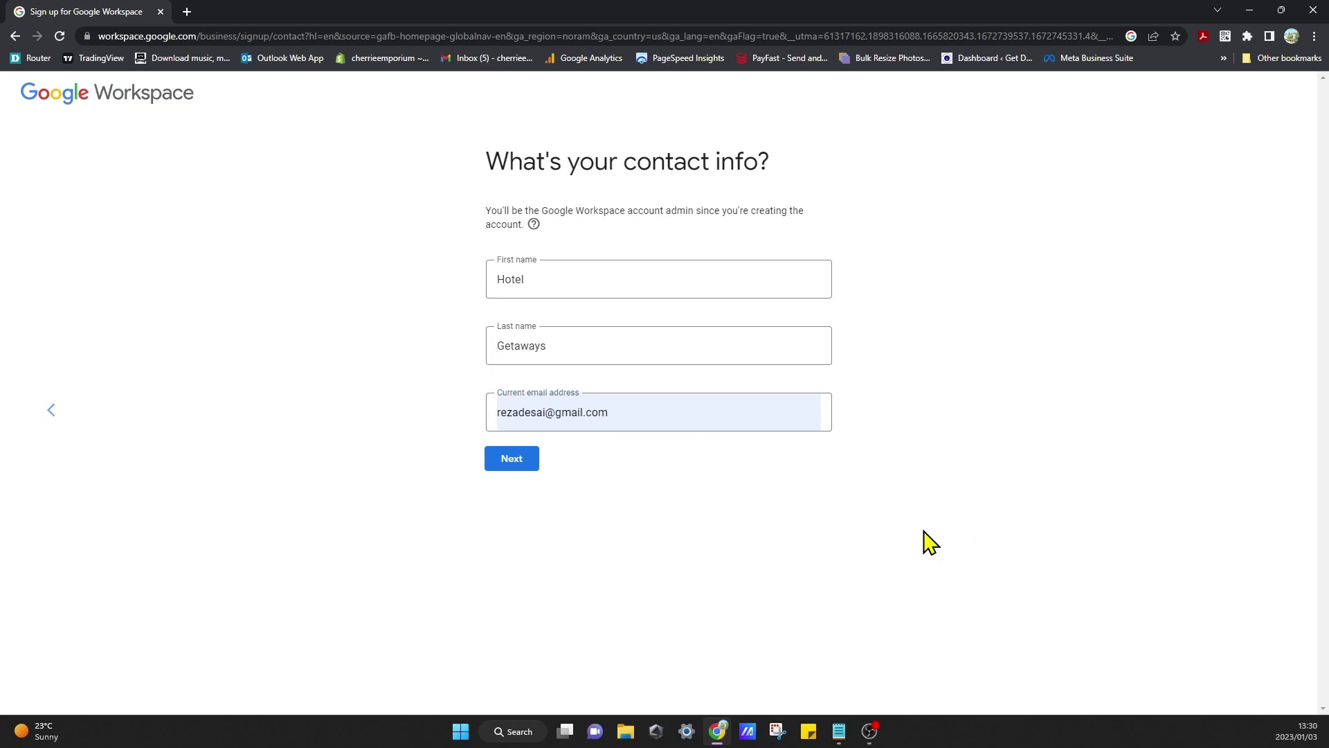
{"action": "left_click", "coordinate": [525, 466]}
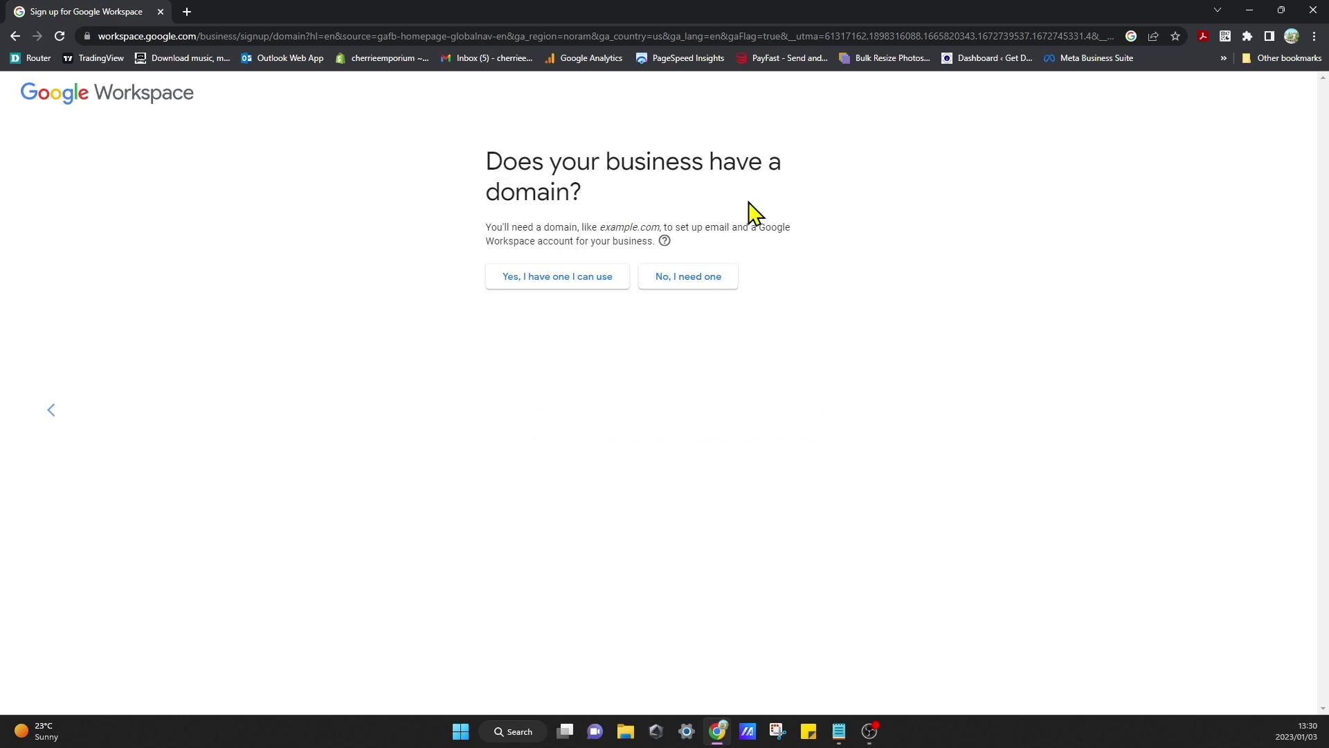
Step: Submit the existing domain hotelgetaways.co.za, fixing the missing 'a' typo
{"action": "left_click", "coordinate": [570, 283]}
{"action": "left_click", "coordinate": [606, 297]}
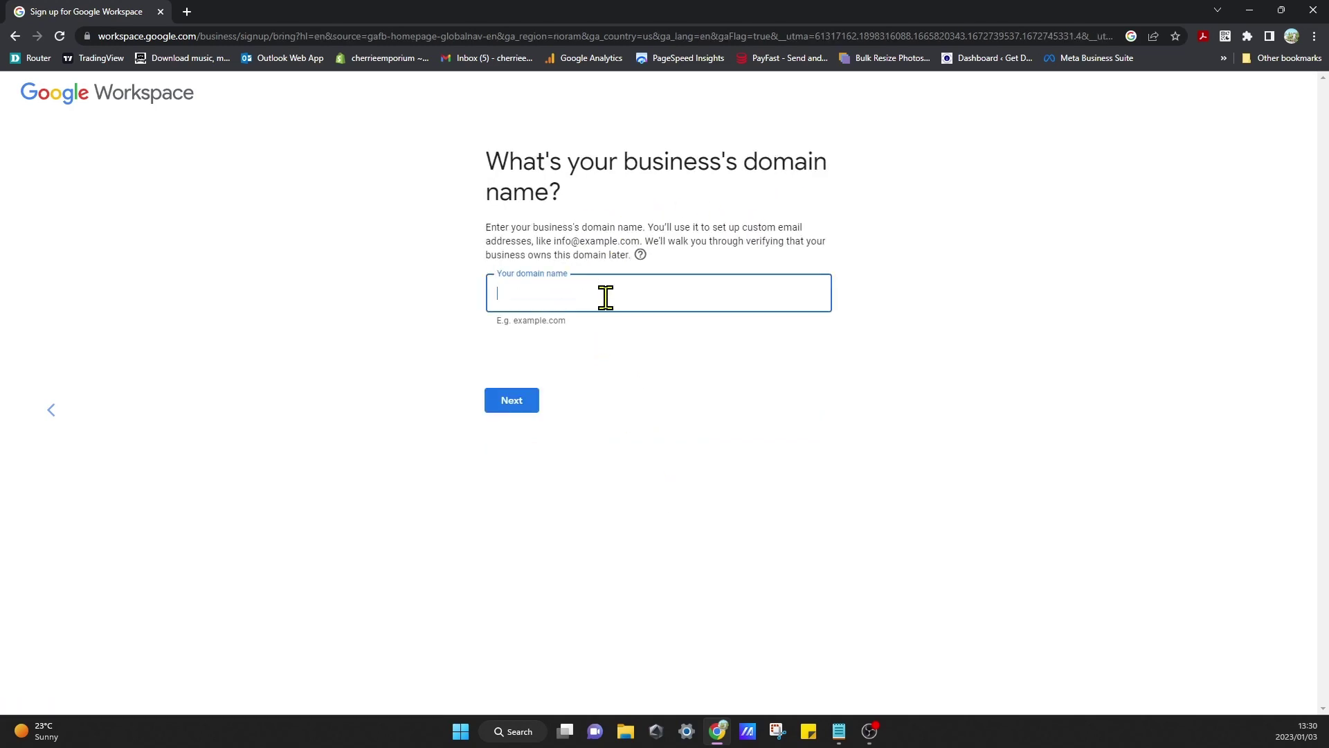
{"action": "type", "text": "hotelgetways.co.za"}
{"action": "left_click", "coordinate": [731, 525]}
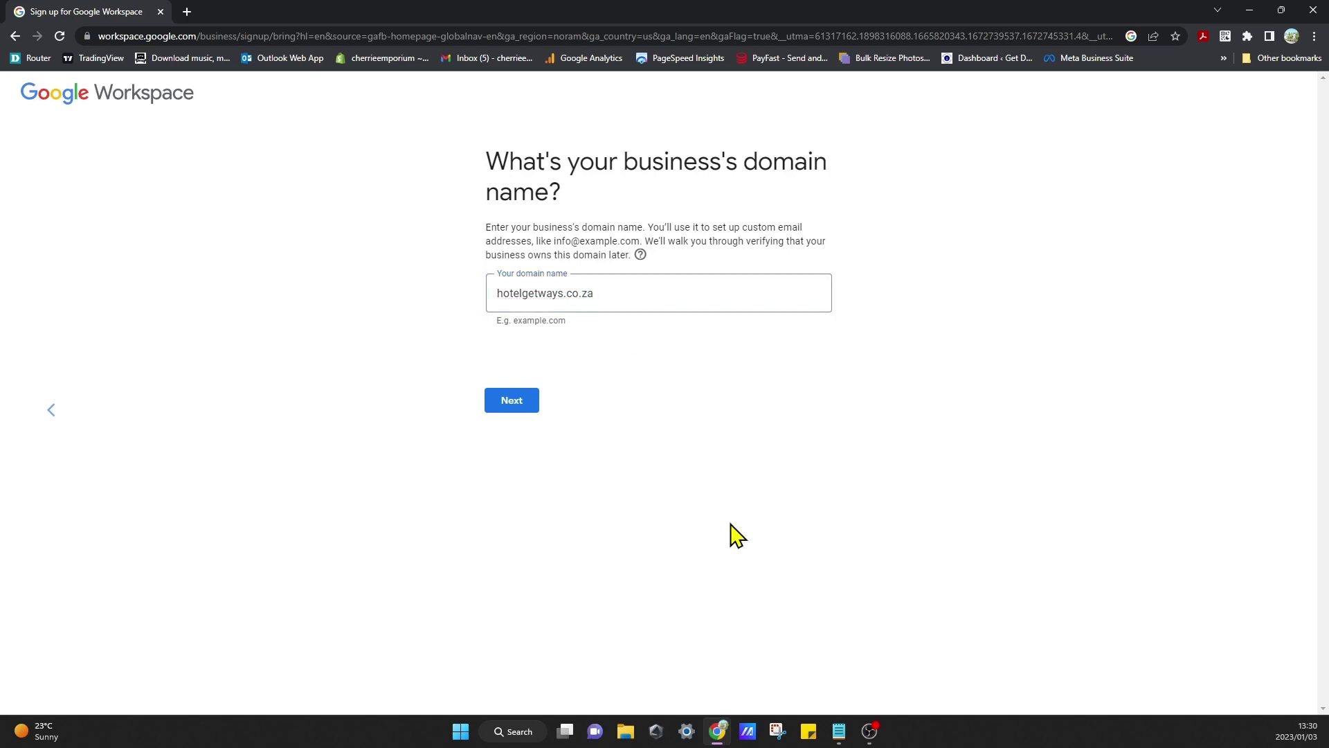
{"action": "left_click", "coordinate": [543, 291]}
{"action": "type", "text": "a"}
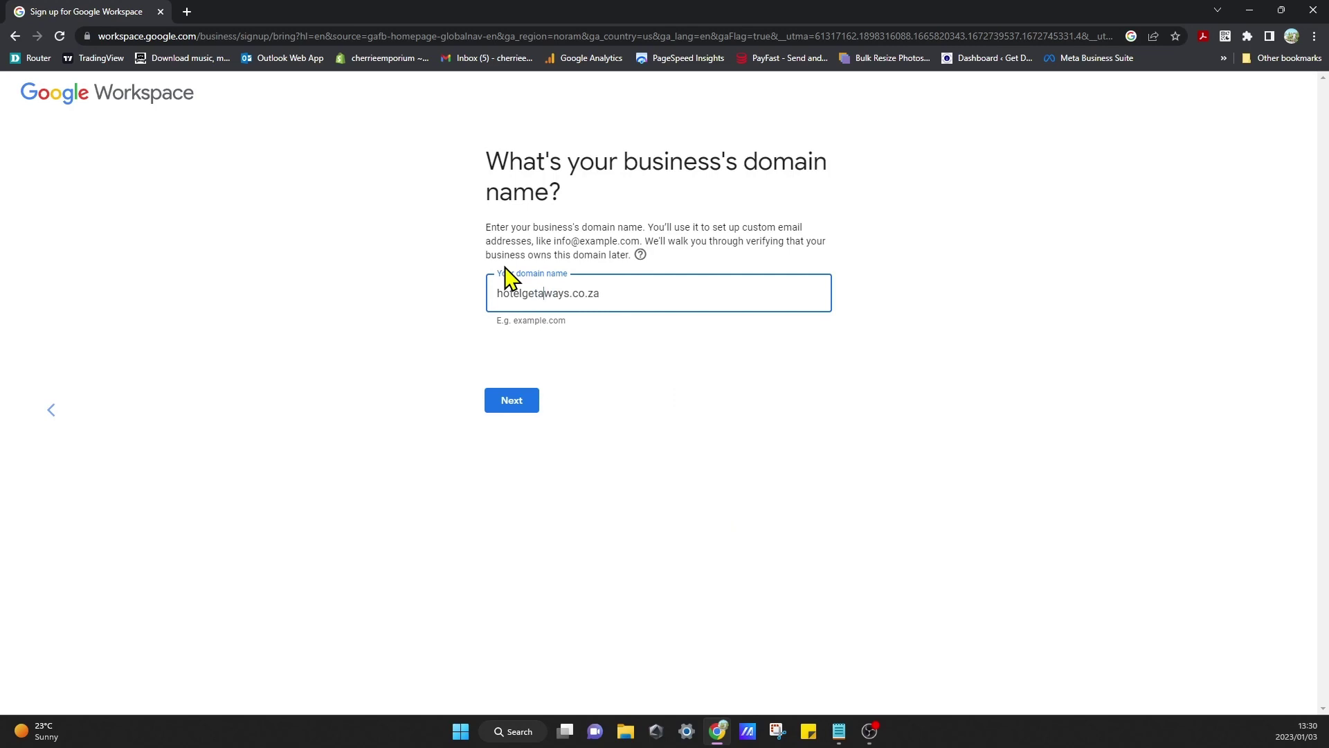
{"action": "left_click", "coordinate": [520, 410]}
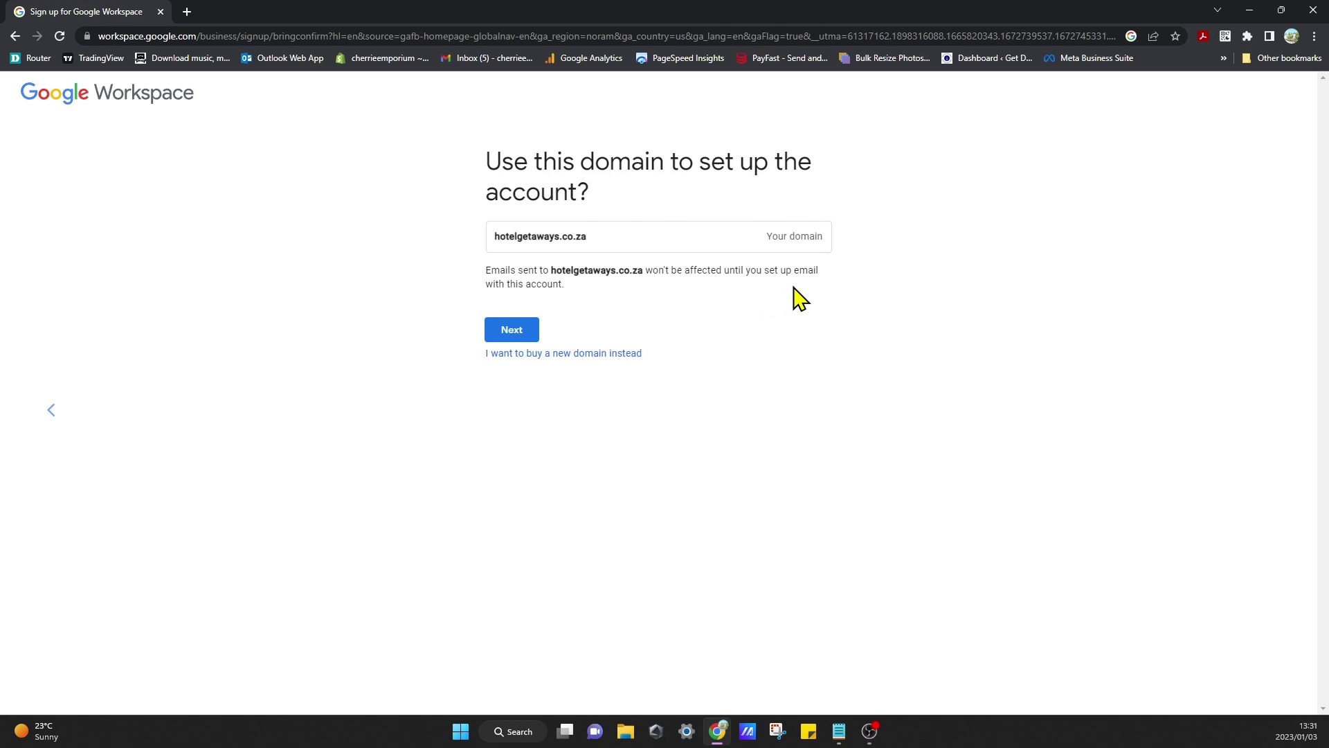
Step: Confirm the domain for the account and decline both promotional e-mail offers
{"action": "left_click", "coordinate": [522, 331]}
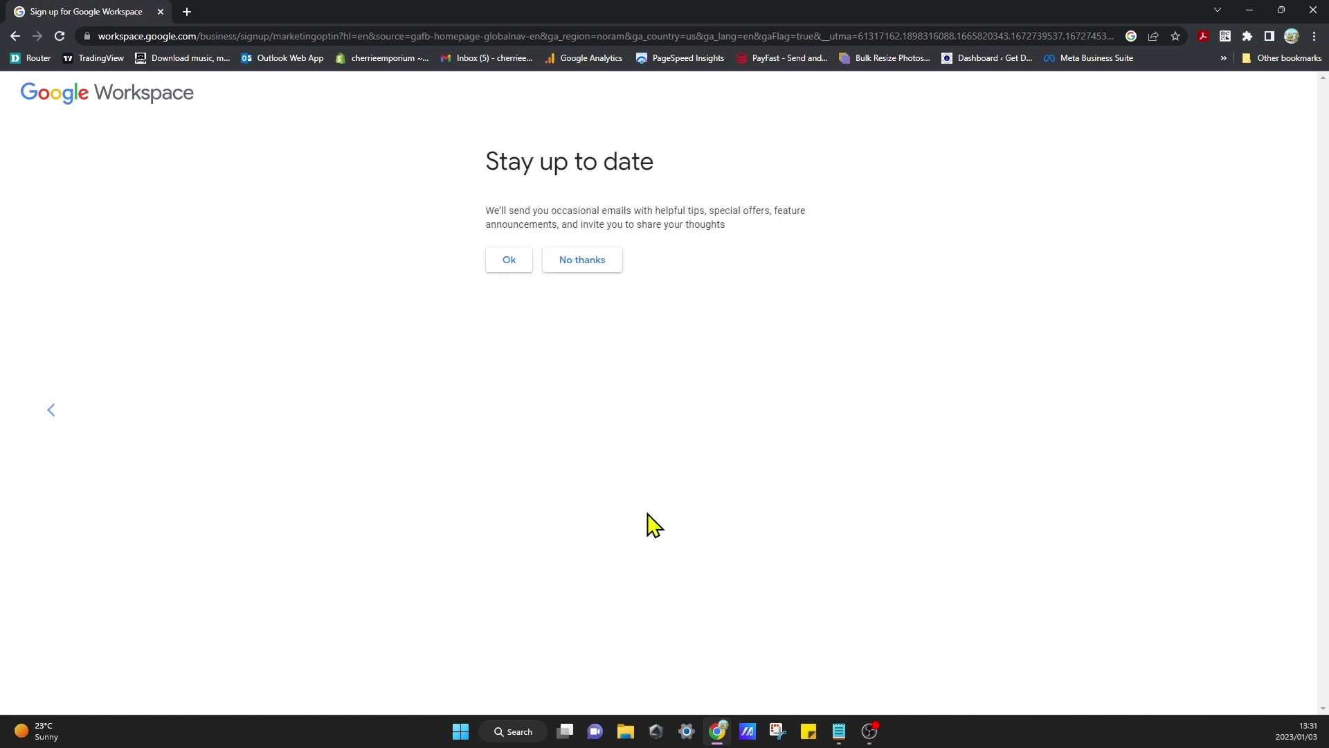
{"action": "left_click", "coordinate": [578, 274]}
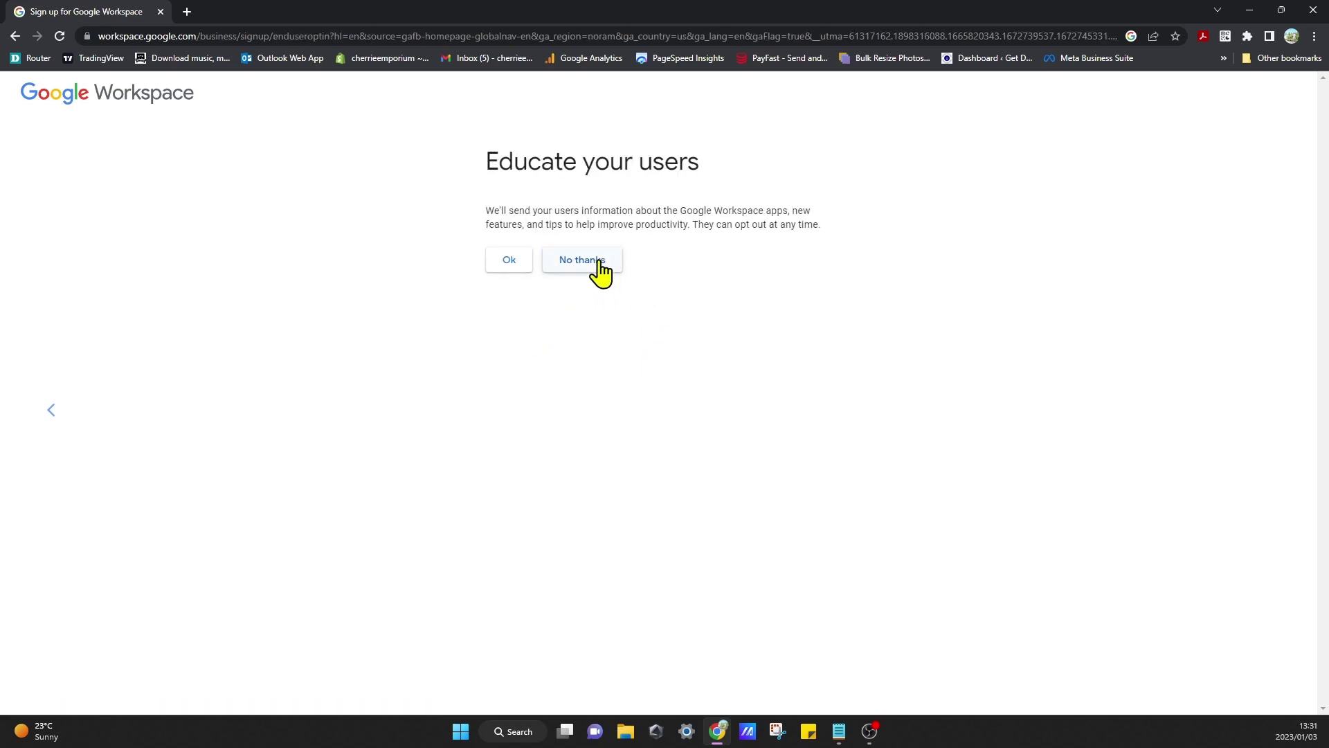
{"action": "left_click", "coordinate": [601, 272]}
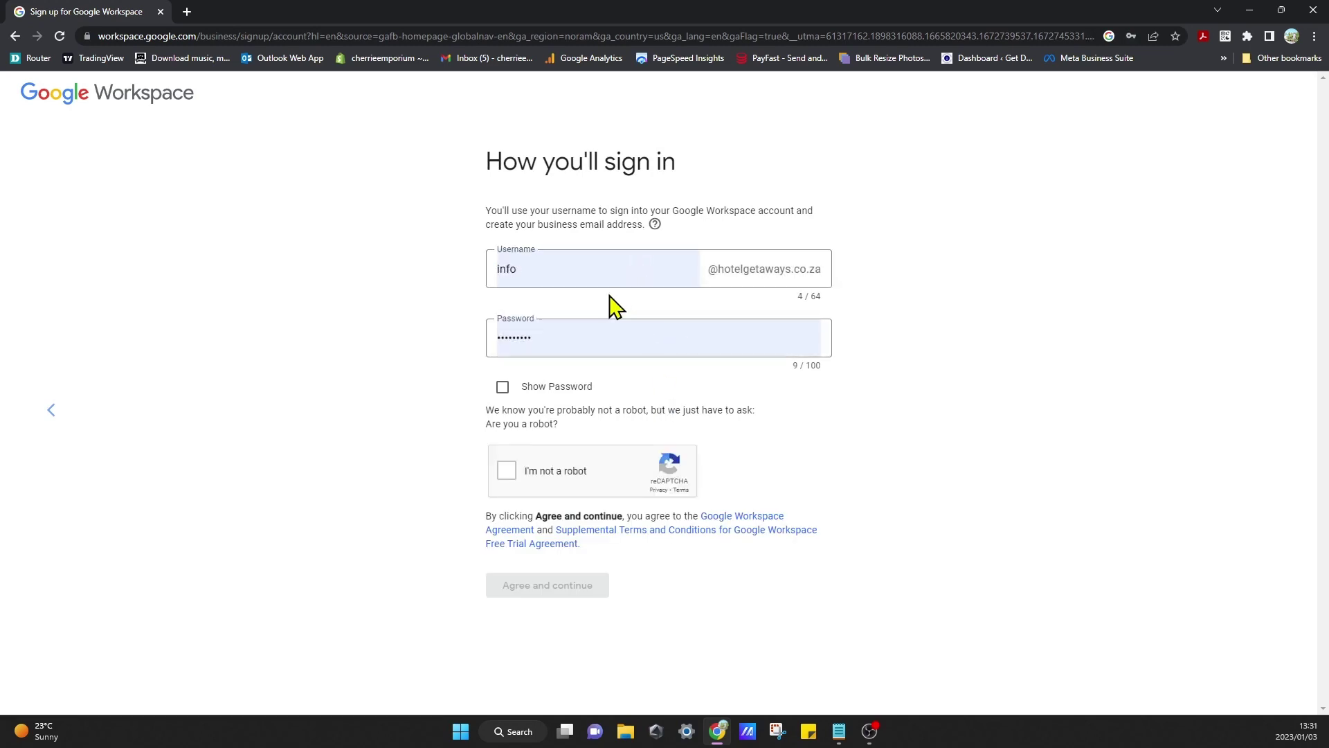
Step: Set a new account password, pass the robot check, agree to terms and update Chrome's saved password
{"action": "left_click", "coordinate": [589, 338]}
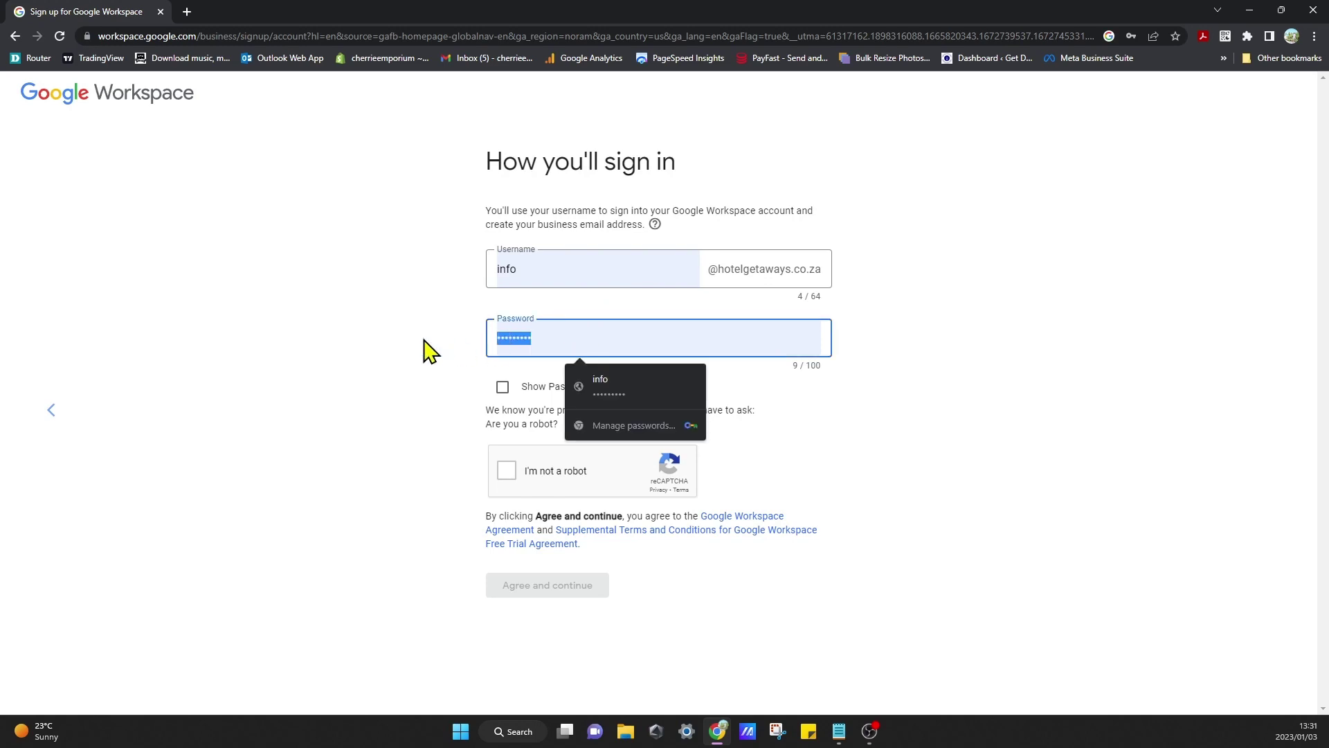
{"action": "type", "text": "H"}
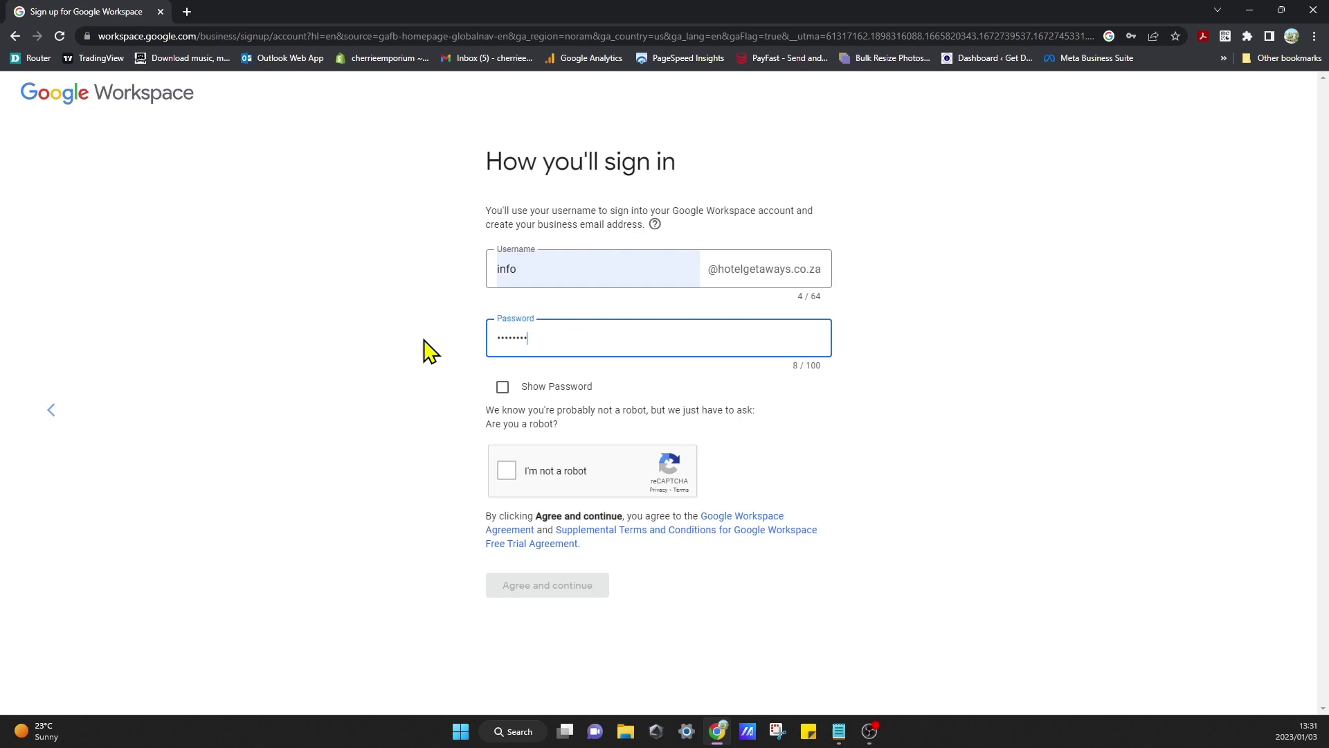
{"action": "left_click", "coordinate": [507, 472]}
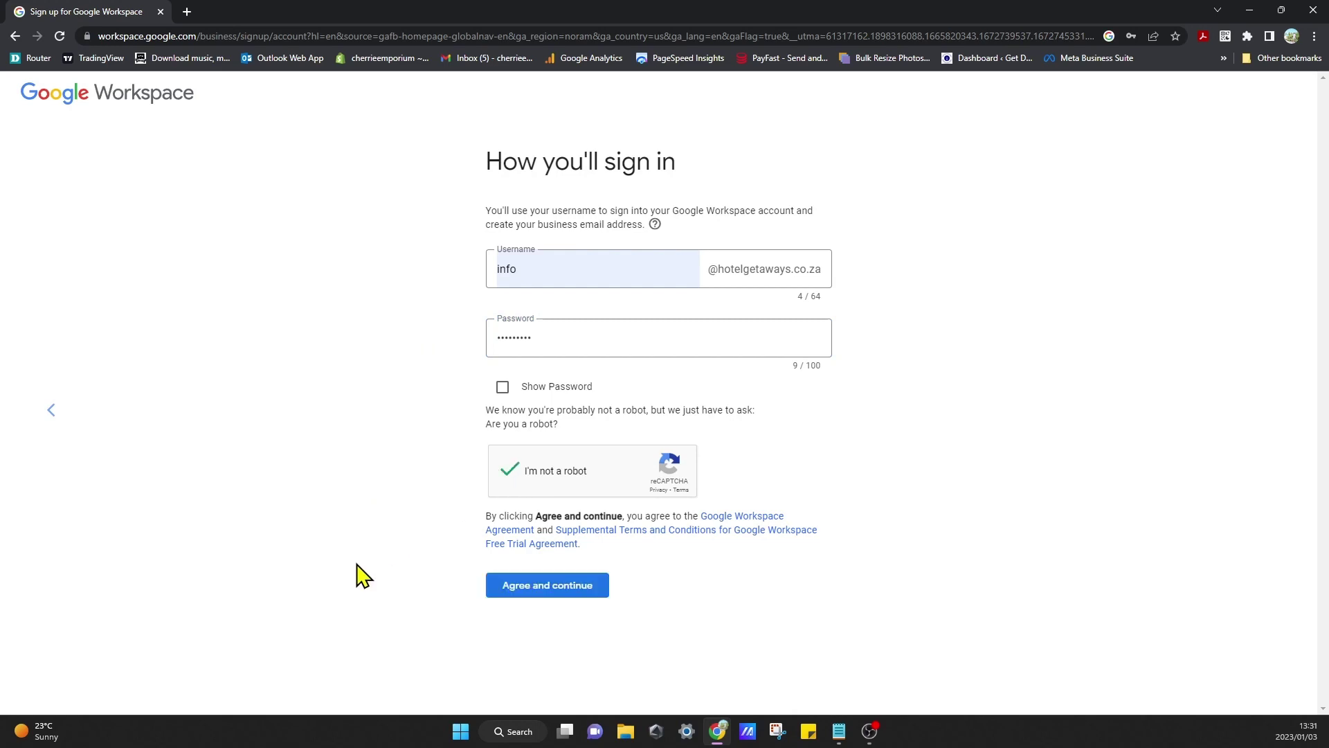
{"action": "left_click", "coordinate": [552, 588]}
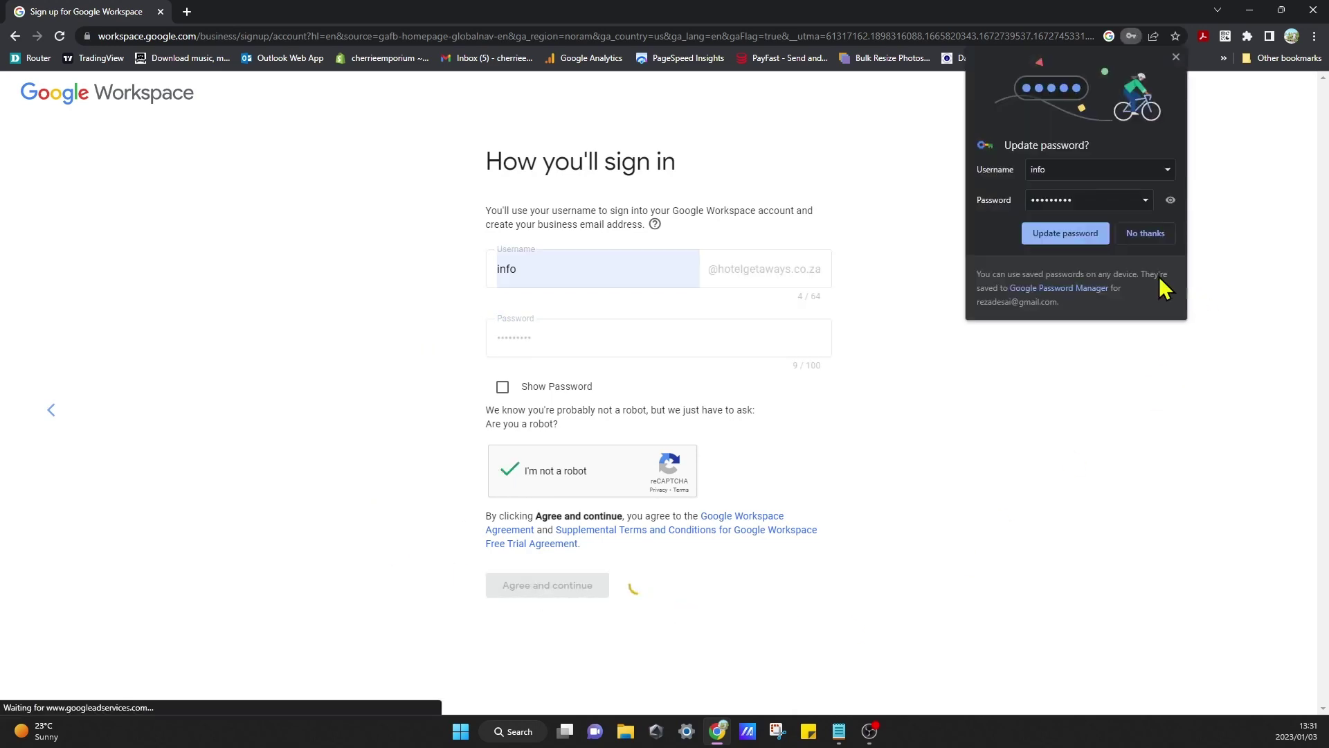
{"action": "left_click", "coordinate": [1087, 237]}
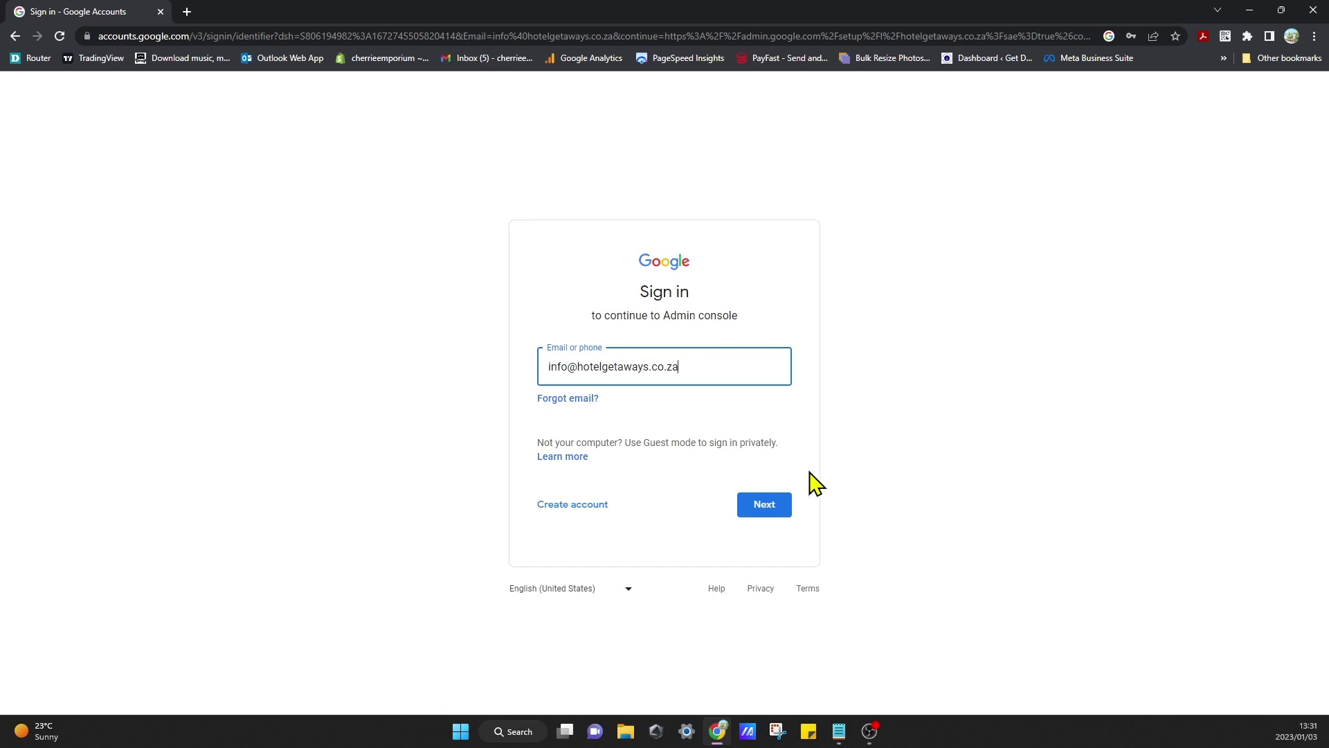
Step: Sign in to the Admin console with the new domain account's password
{"action": "left_click", "coordinate": [779, 506]}
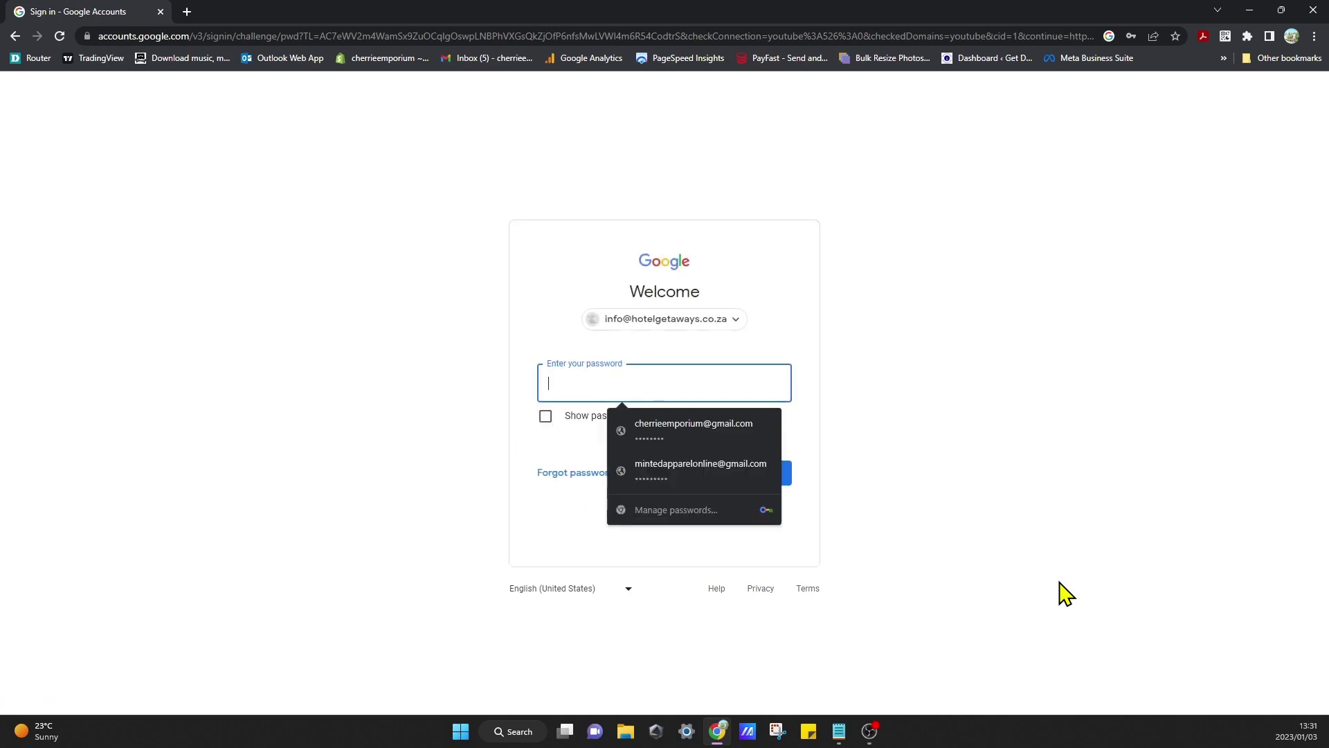
{"action": "type", "text": "•"}
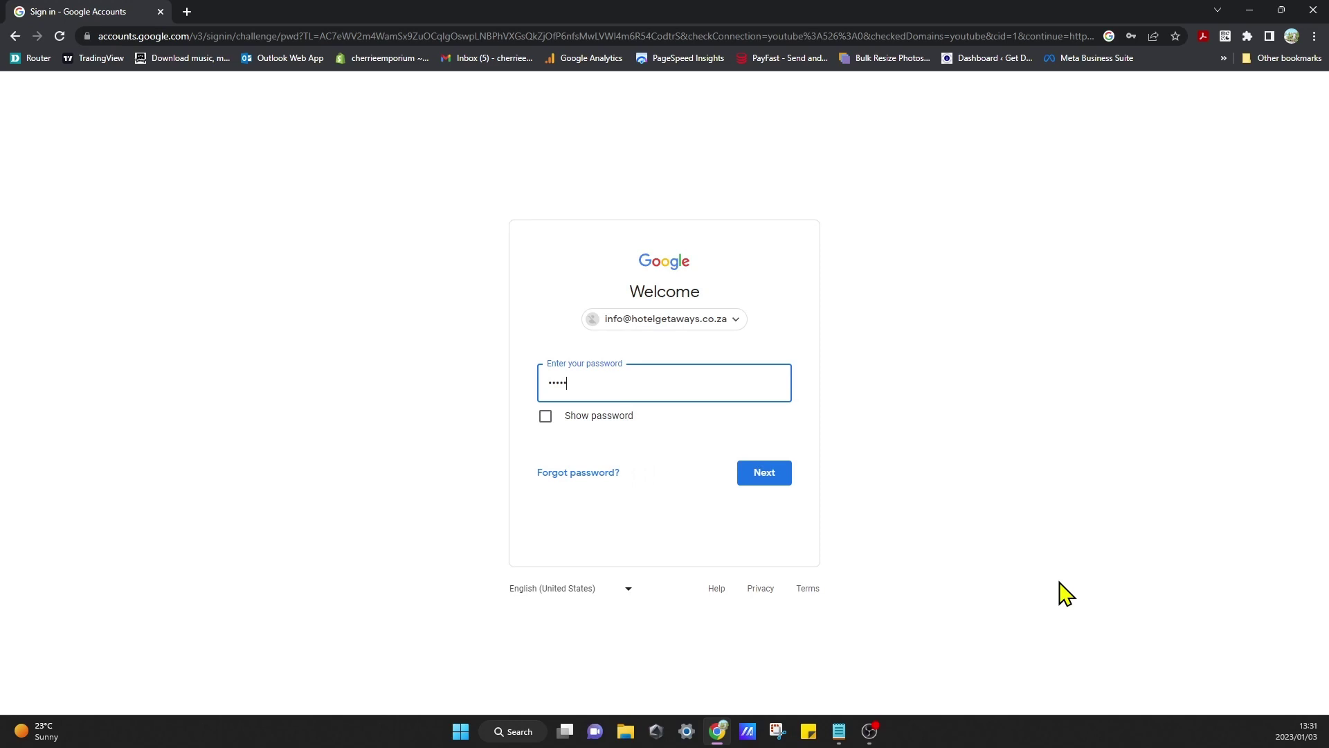
{"action": "key", "text": "BackSpace"}
{"action": "key", "text": "BackSpace"}
{"action": "key", "text": "BackSpace"}
{"action": "type", "text": "•"}
{"action": "left_click", "coordinate": [748, 481]}
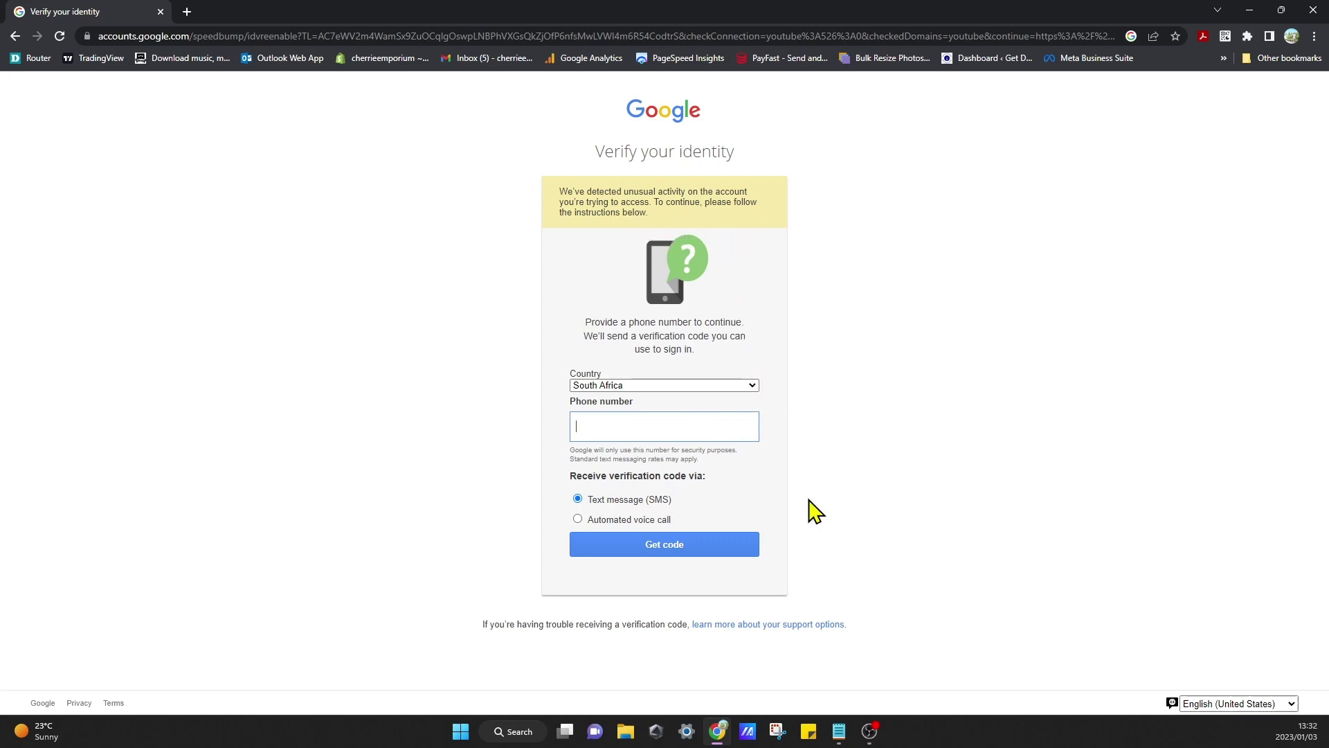
Step: Verify identity with a phone number and the SMS code sent to it
{"action": "left_click", "coordinate": [725, 547]}
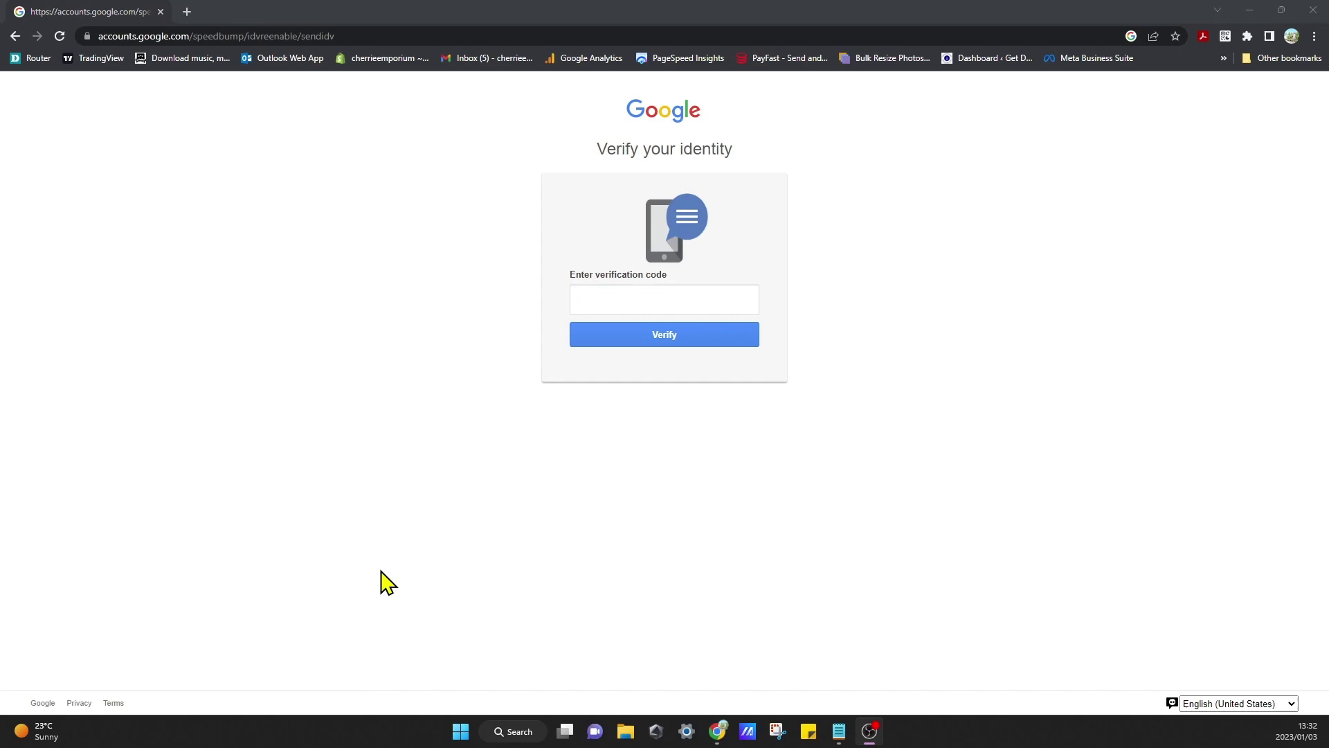
{"action": "left_click", "coordinate": [666, 298]}
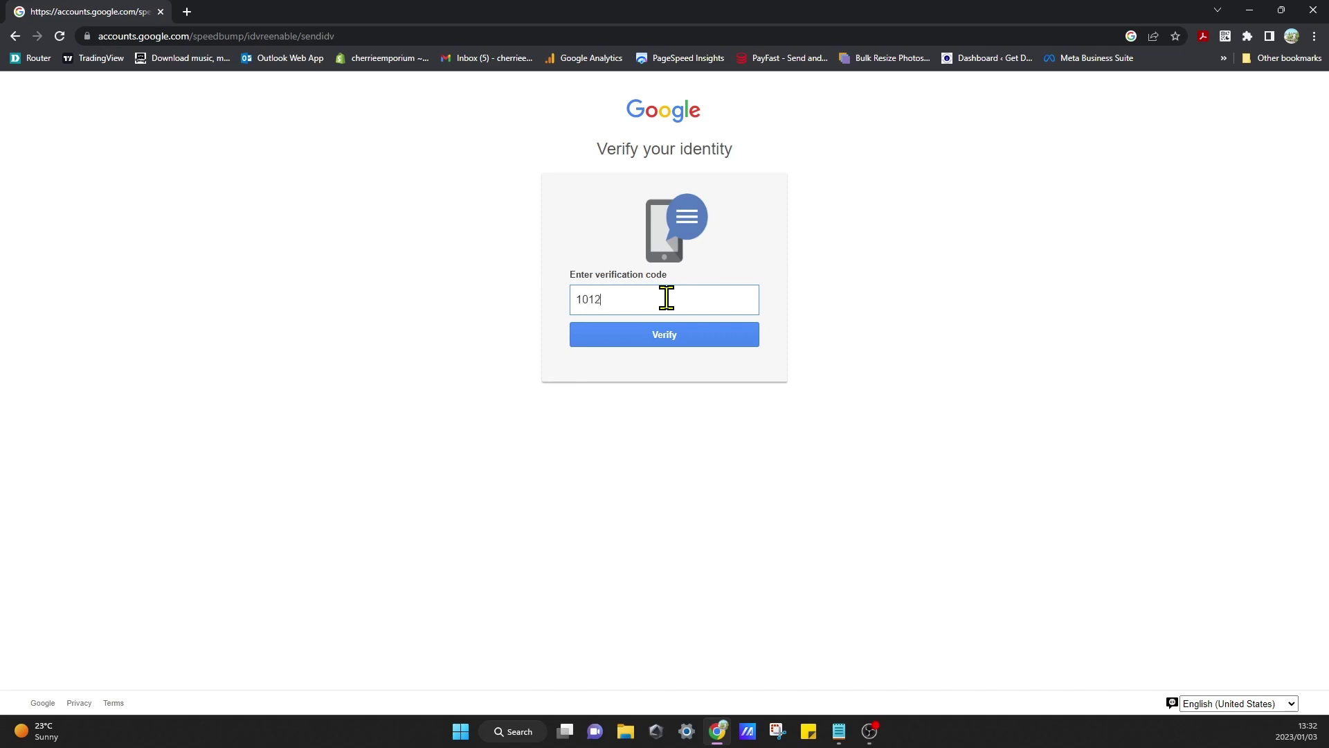
{"action": "left_click", "coordinate": [661, 340]}
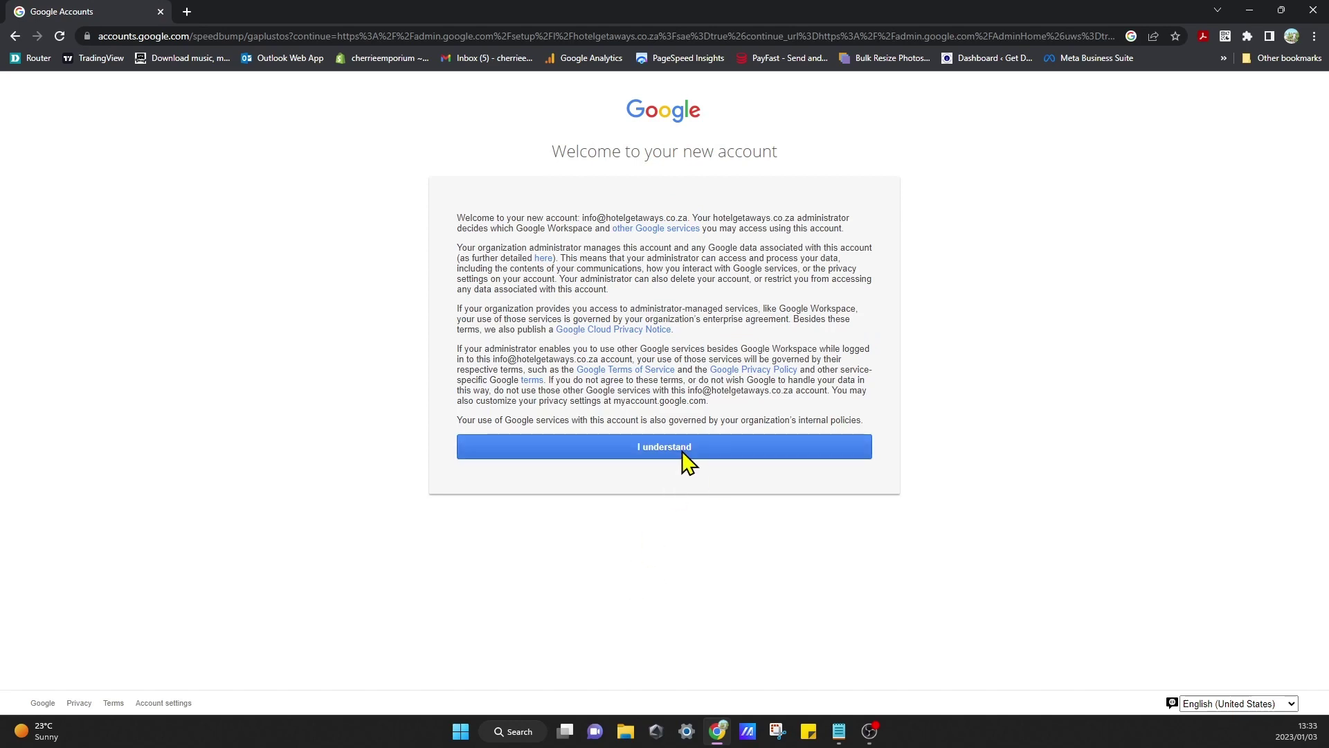
Step: Acknowledge the new-account notice, show Flexible Plan prices in USD ($5.40/user) and proceed to checkout
{"action": "left_click", "coordinate": [686, 457]}
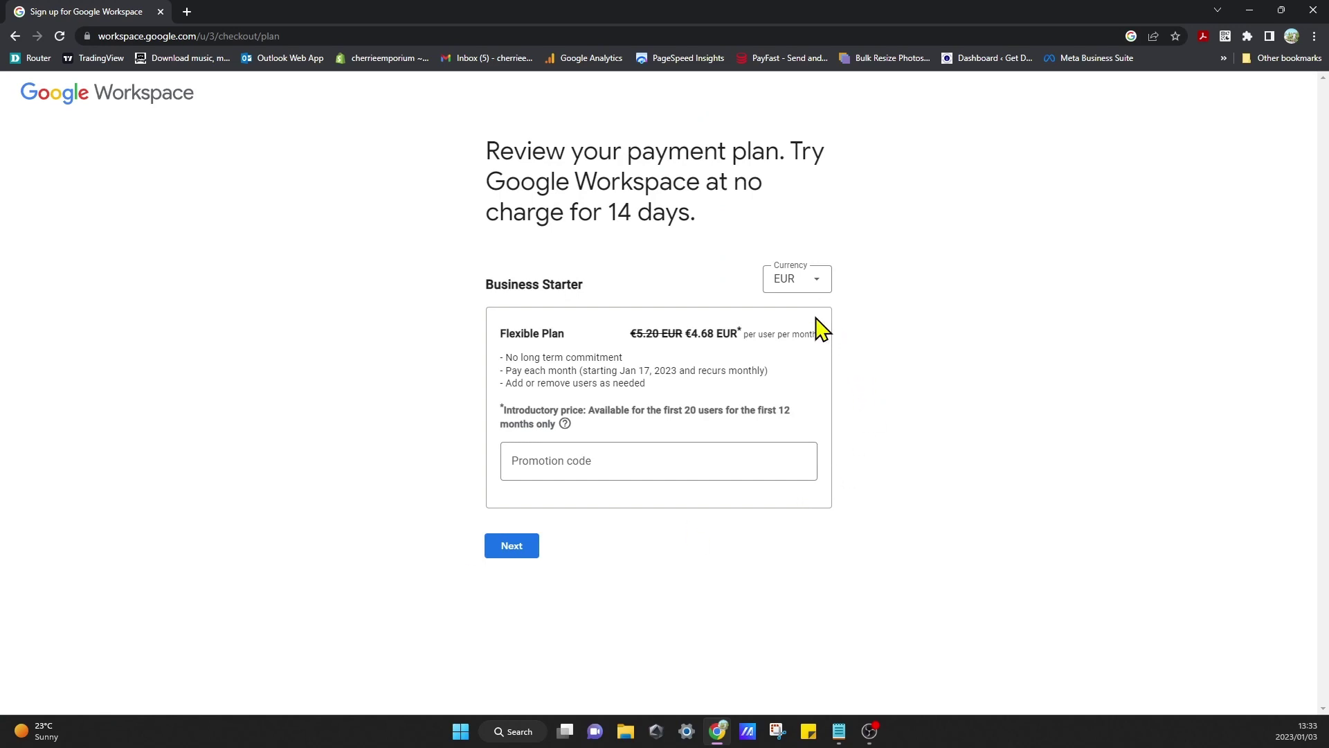
{"action": "left_click", "coordinate": [815, 292]}
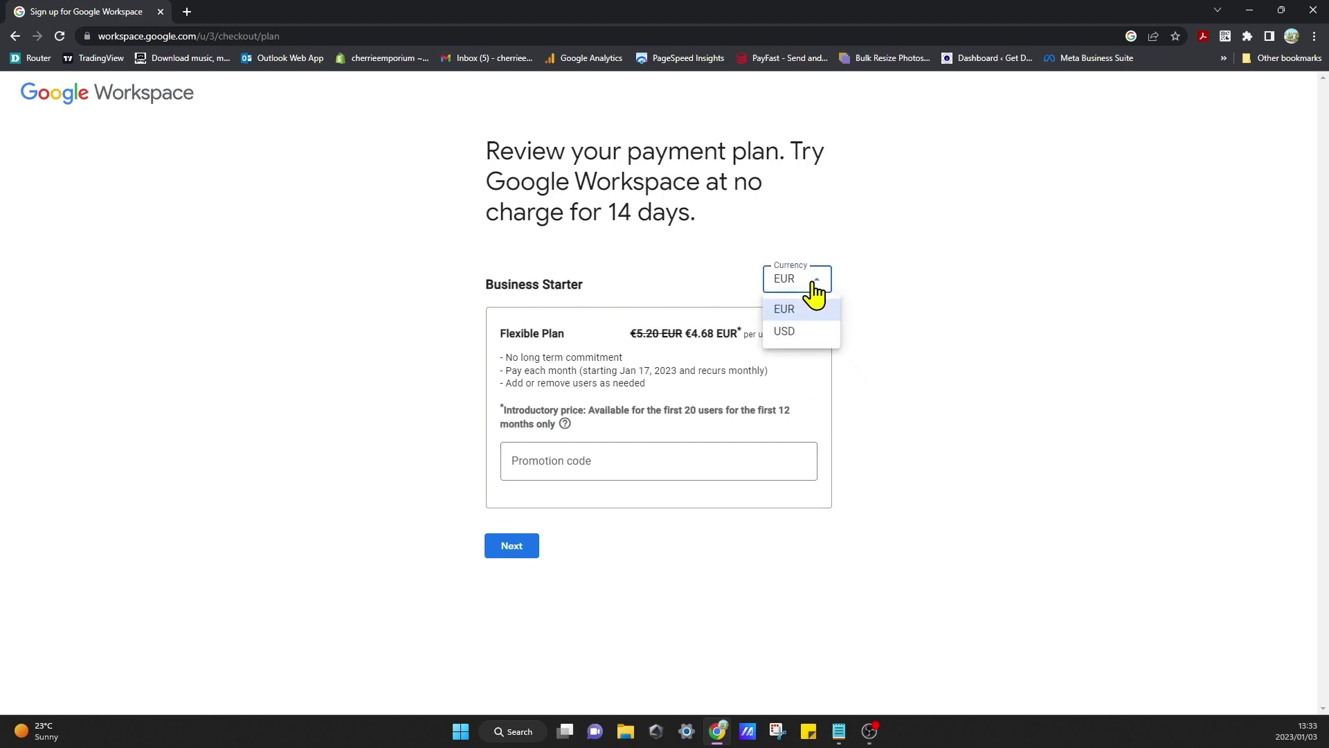
{"action": "left_click", "coordinate": [824, 343]}
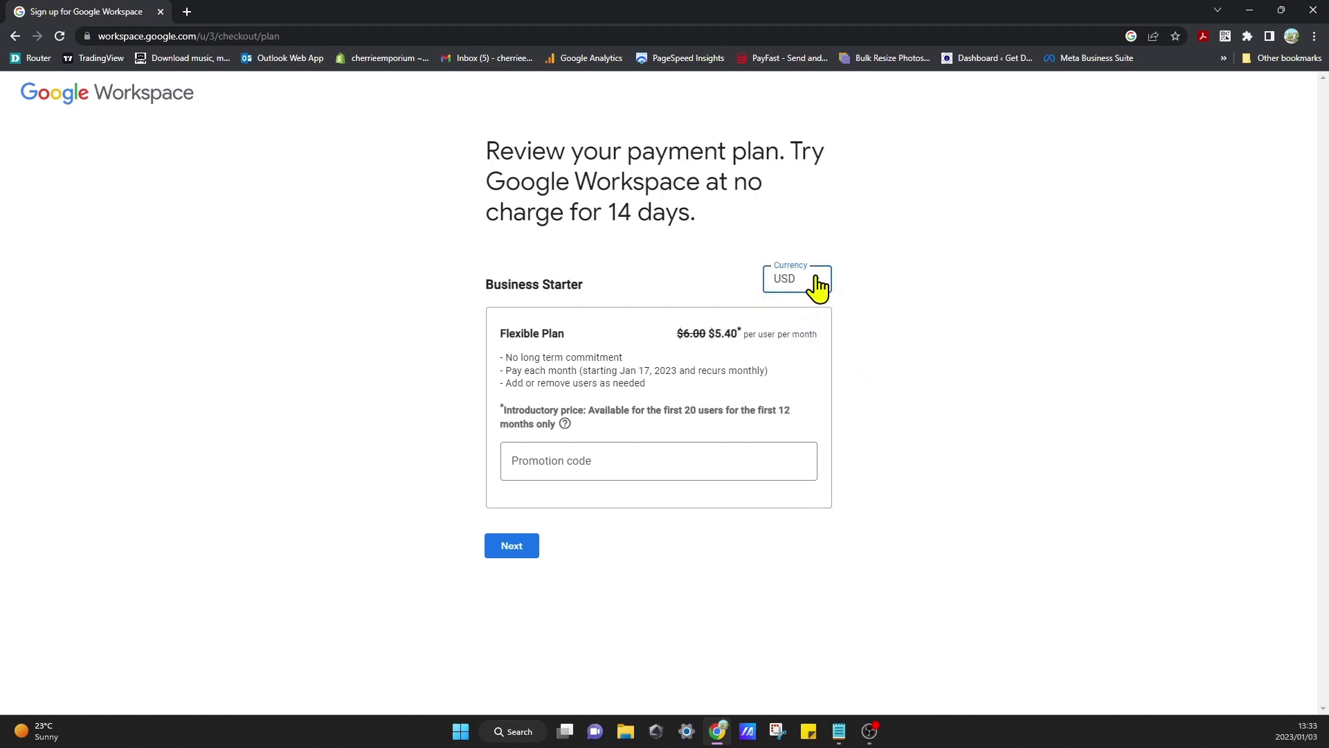
{"action": "left_click", "coordinate": [816, 280]}
{"action": "left_click", "coordinate": [818, 307]}
{"action": "left_click", "coordinate": [816, 284]}
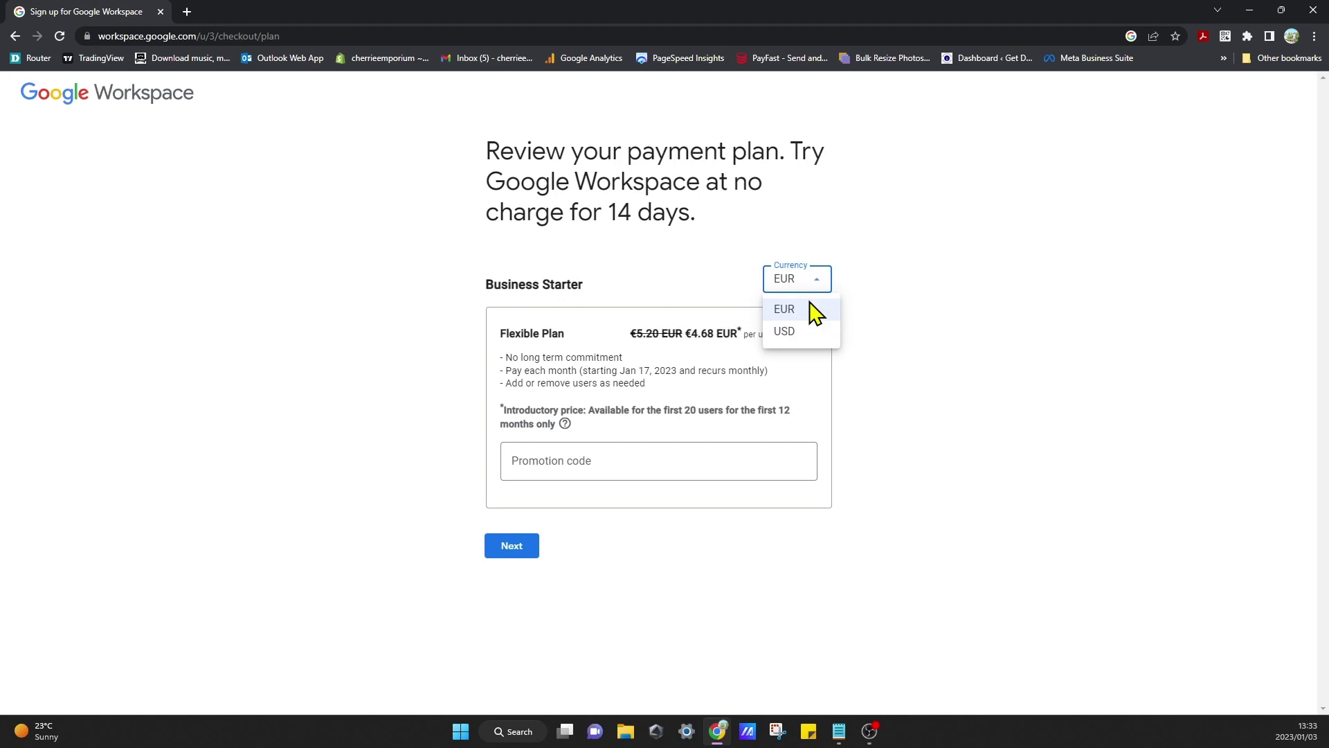
{"action": "left_click", "coordinate": [810, 333]}
{"action": "left_click", "coordinate": [815, 285]}
{"action": "left_click", "coordinate": [819, 306]}
{"action": "left_click", "coordinate": [819, 279]}
{"action": "left_click", "coordinate": [818, 334]}
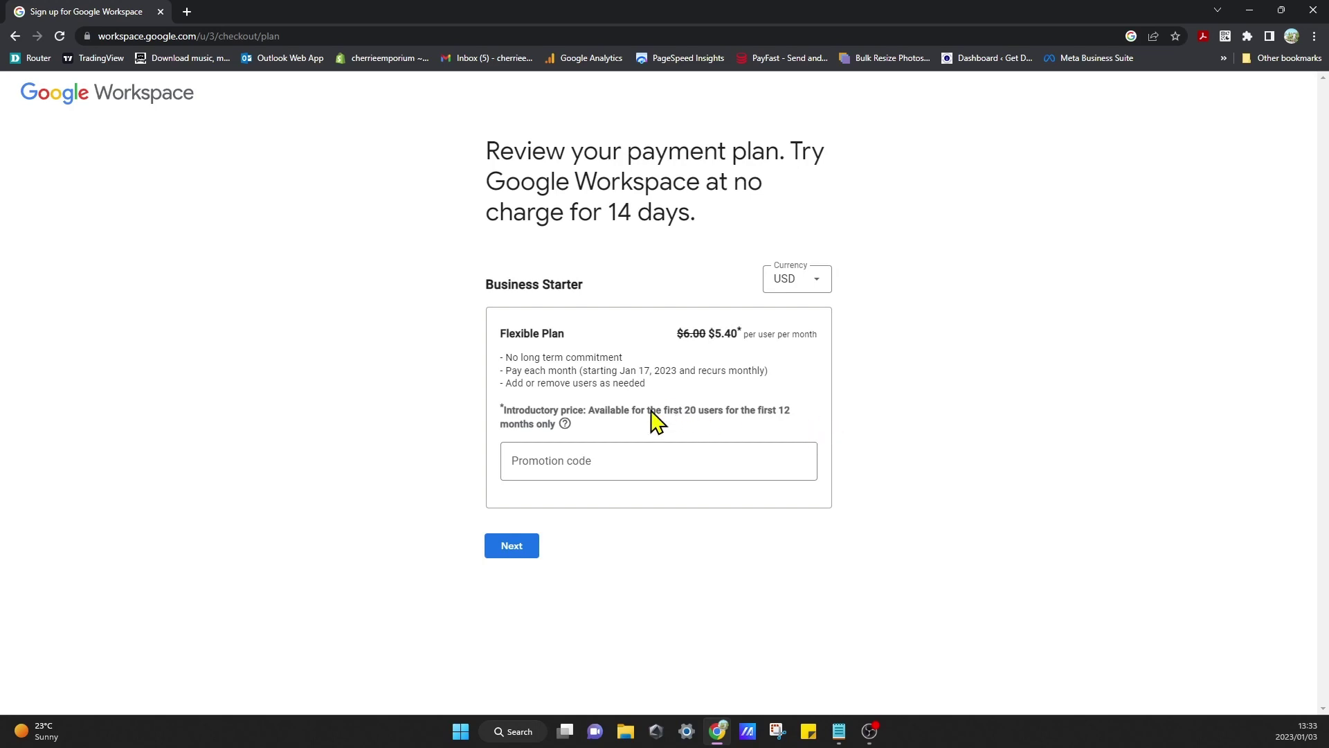
{"action": "left_click", "coordinate": [520, 547]}
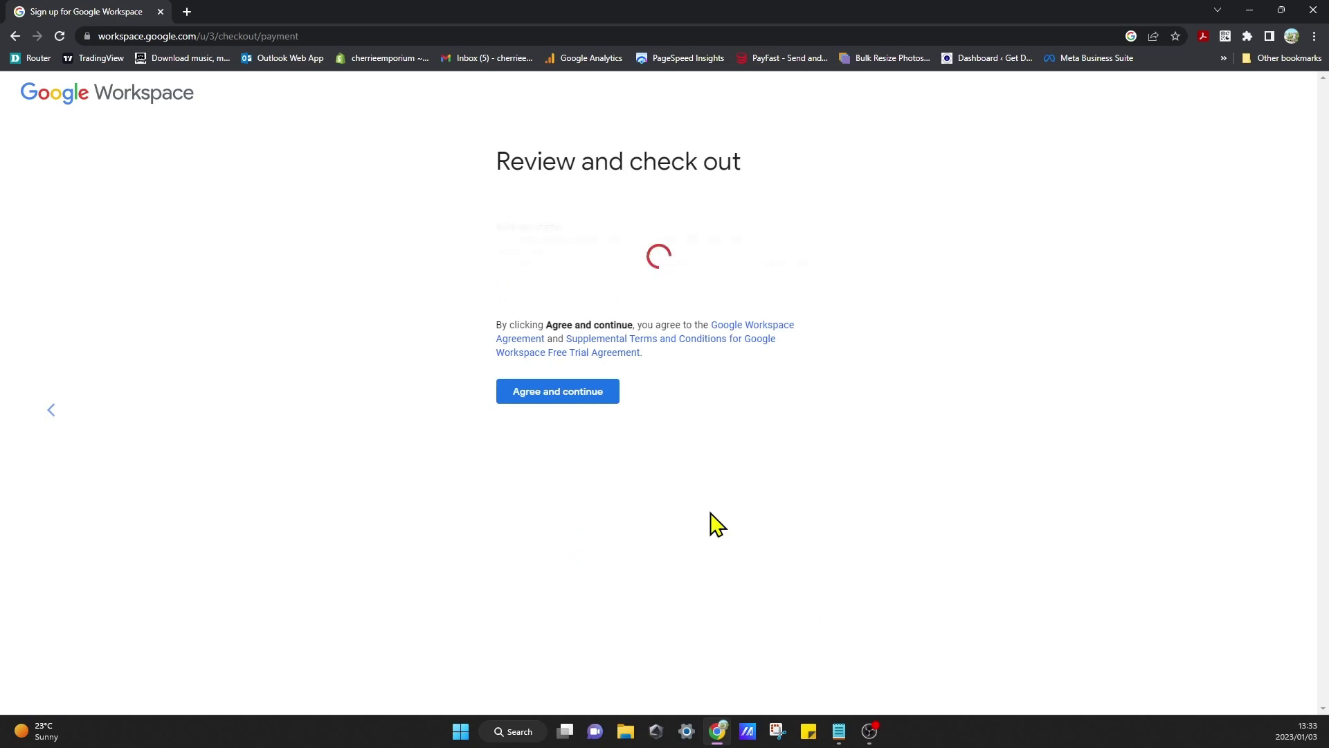
Step: Enter the payment card details, agree to the terms, and start filling in Address line 1
{"action": "scroll", "coordinate": [311, 578], "scroll_direction": "down", "scroll_amount": 3}
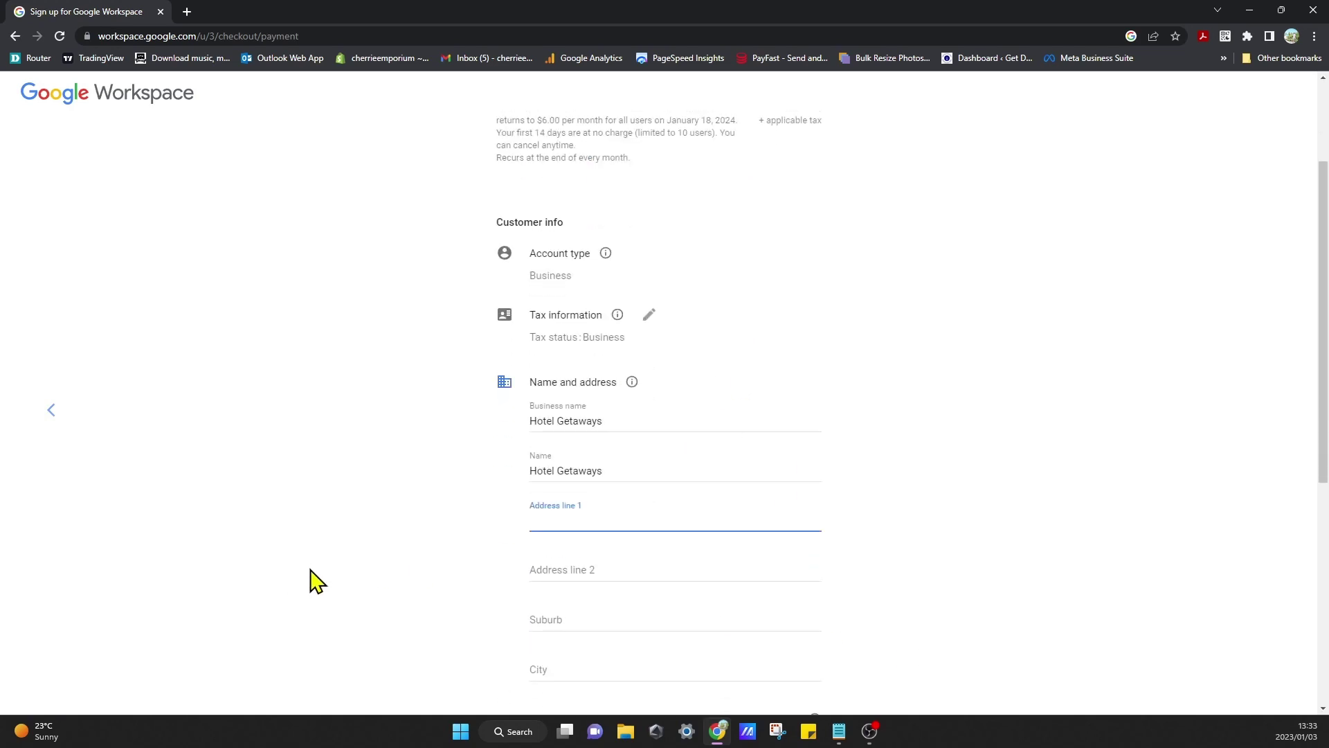
{"action": "scroll", "coordinate": [316, 580], "scroll_direction": "down", "scroll_amount": 5}
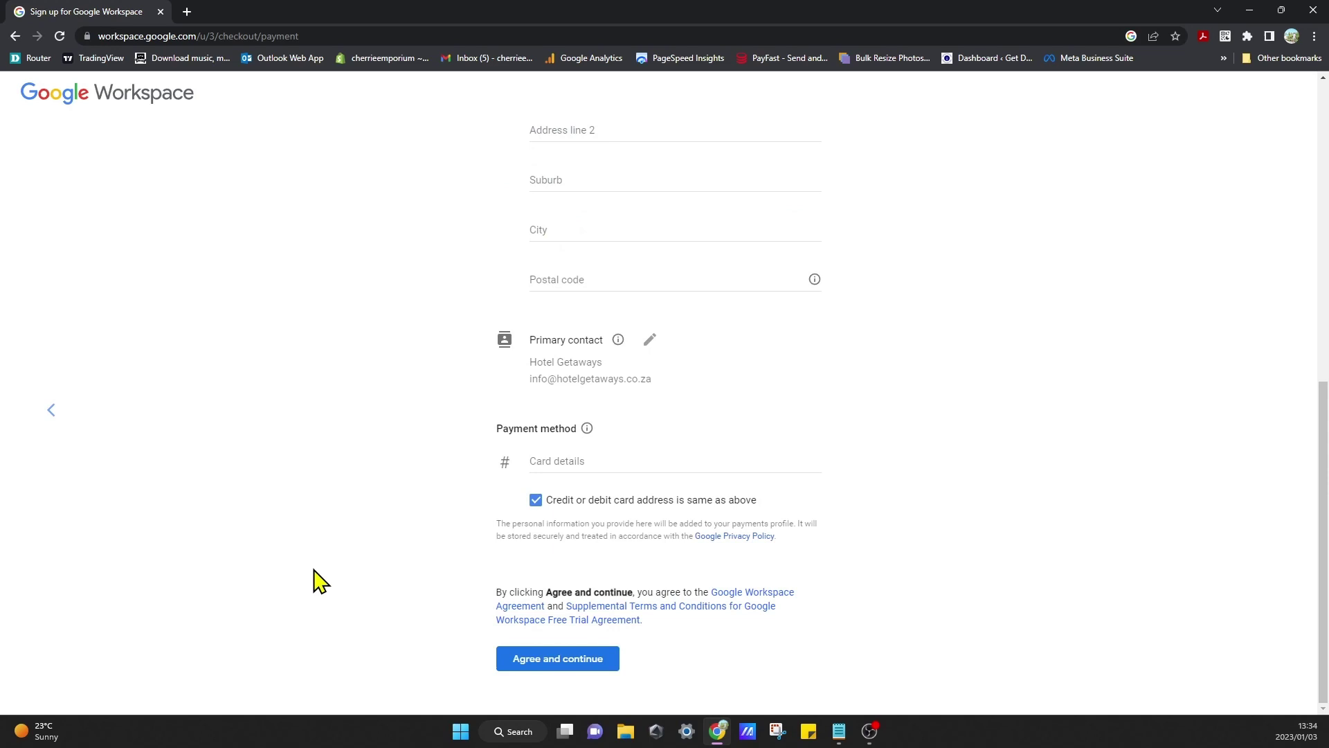
{"action": "left_click", "coordinate": [629, 464]}
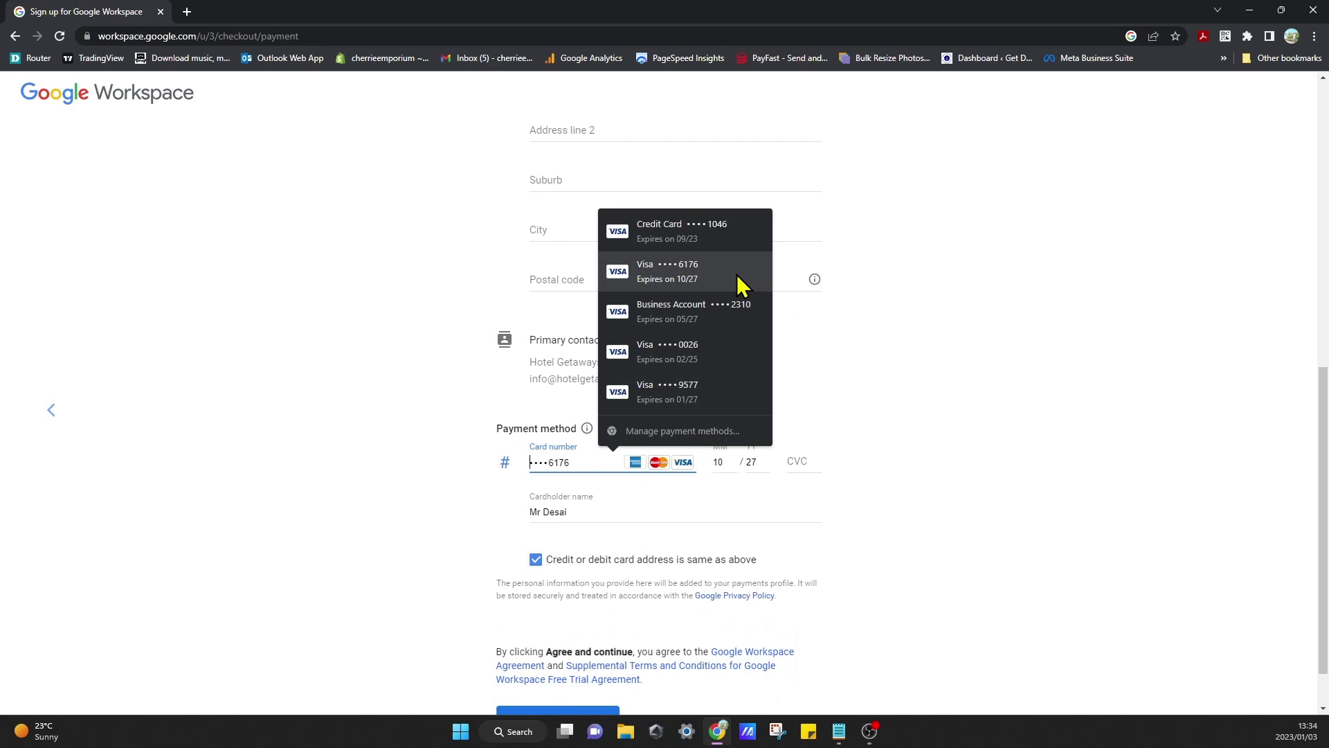
{"action": "left_click", "coordinate": [357, 380]}
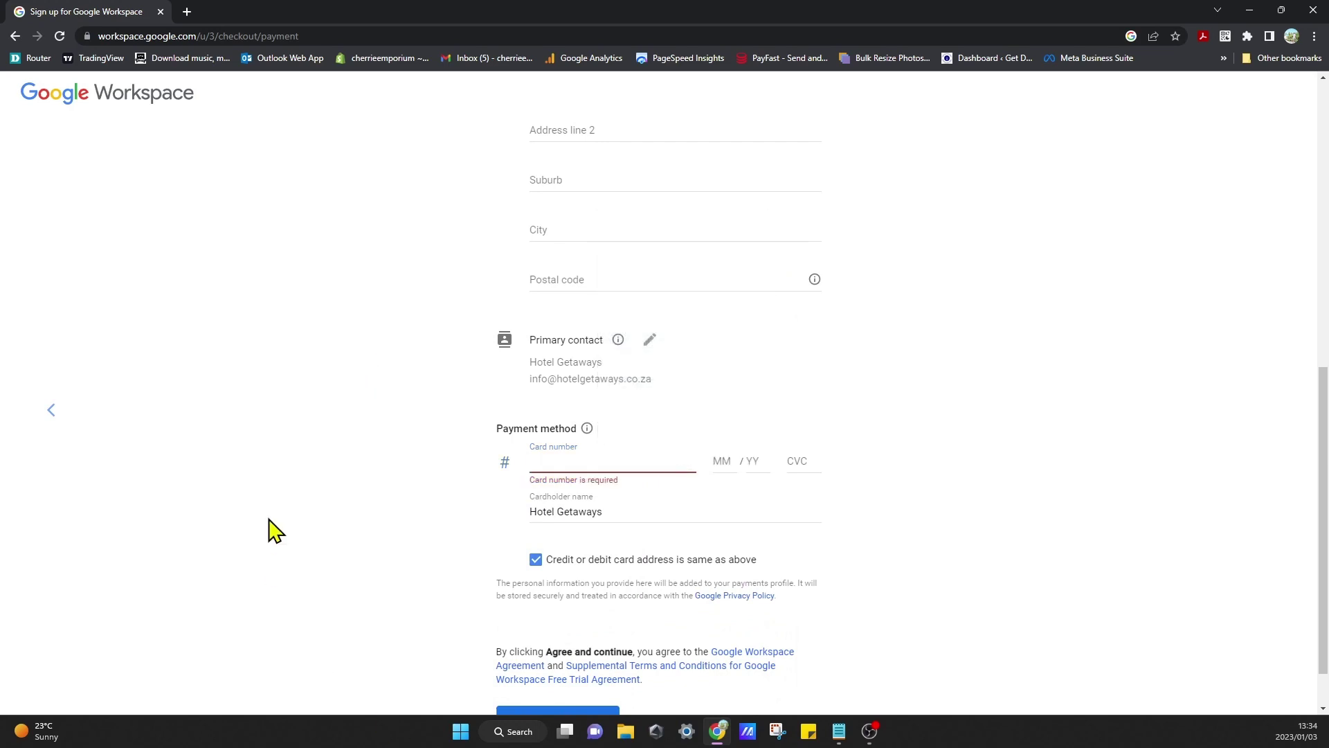
{"action": "scroll", "coordinate": [269, 531], "scroll_direction": "down", "scroll_amount": 1}
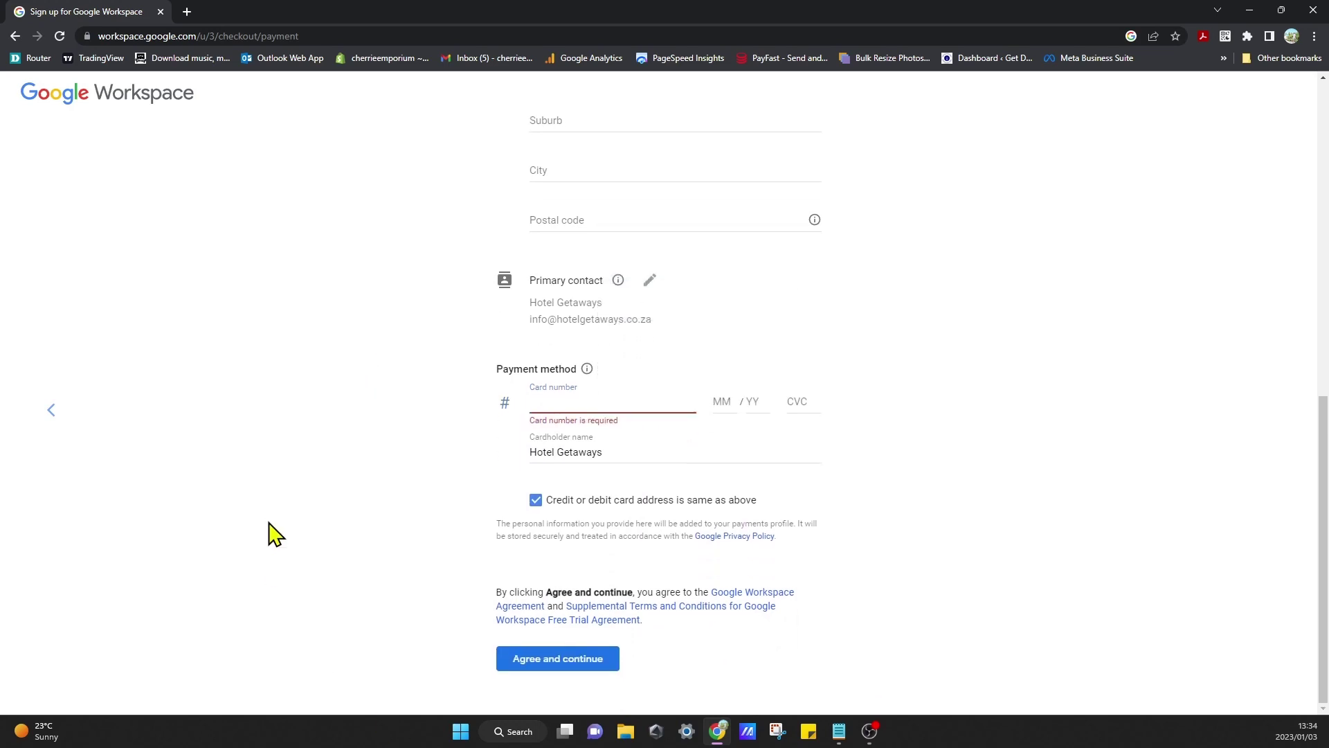
{"action": "left_click", "coordinate": [588, 660]}
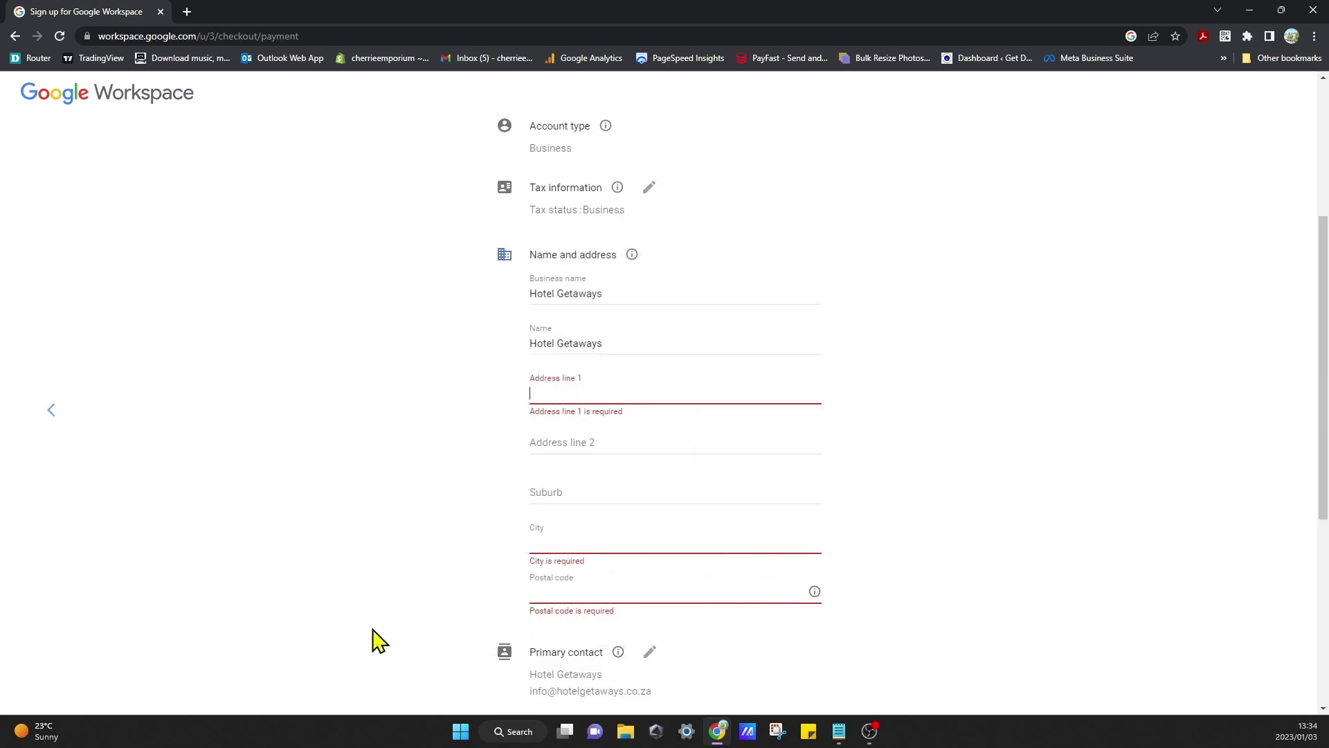
{"action": "left_click", "coordinate": [619, 401]}
{"action": "type", "text": "5"}
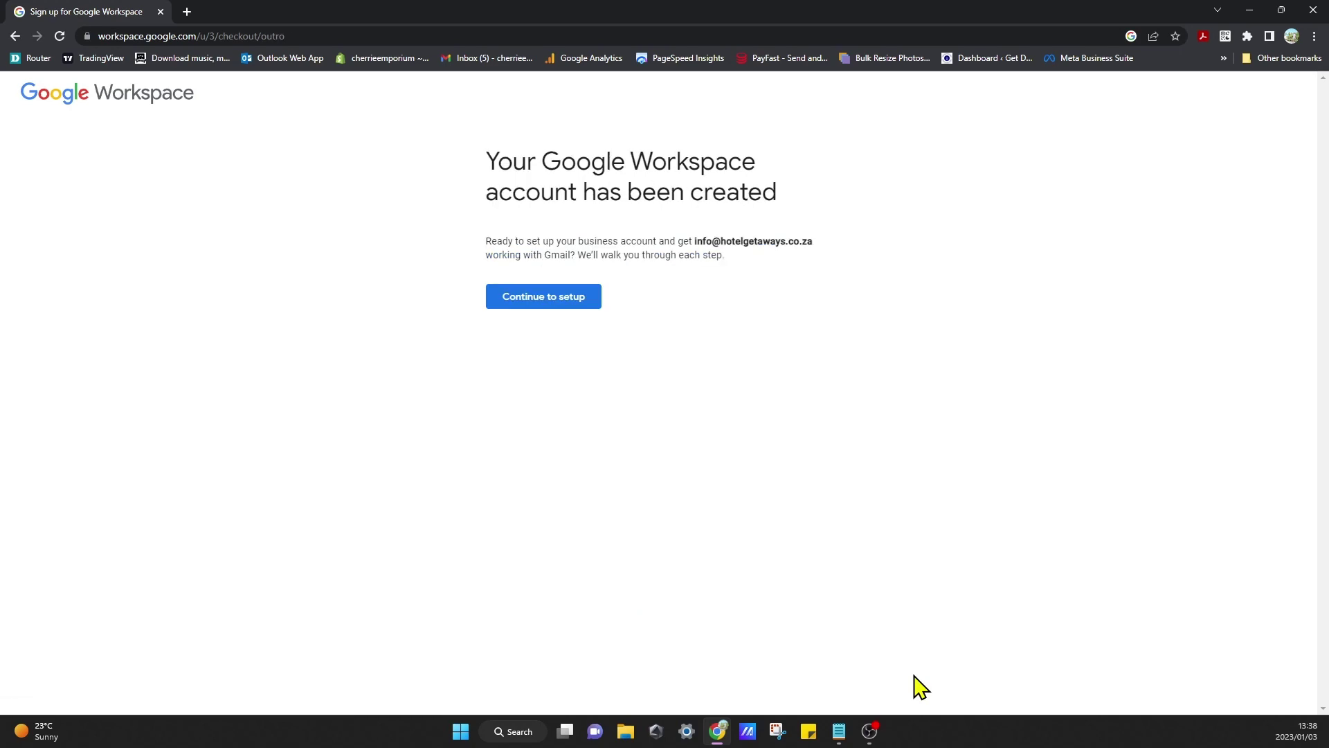
Step: Continue to setup and replace the prefilled email with the hotelgetaways.co.za admin username
{"action": "left_click", "coordinate": [565, 298]}
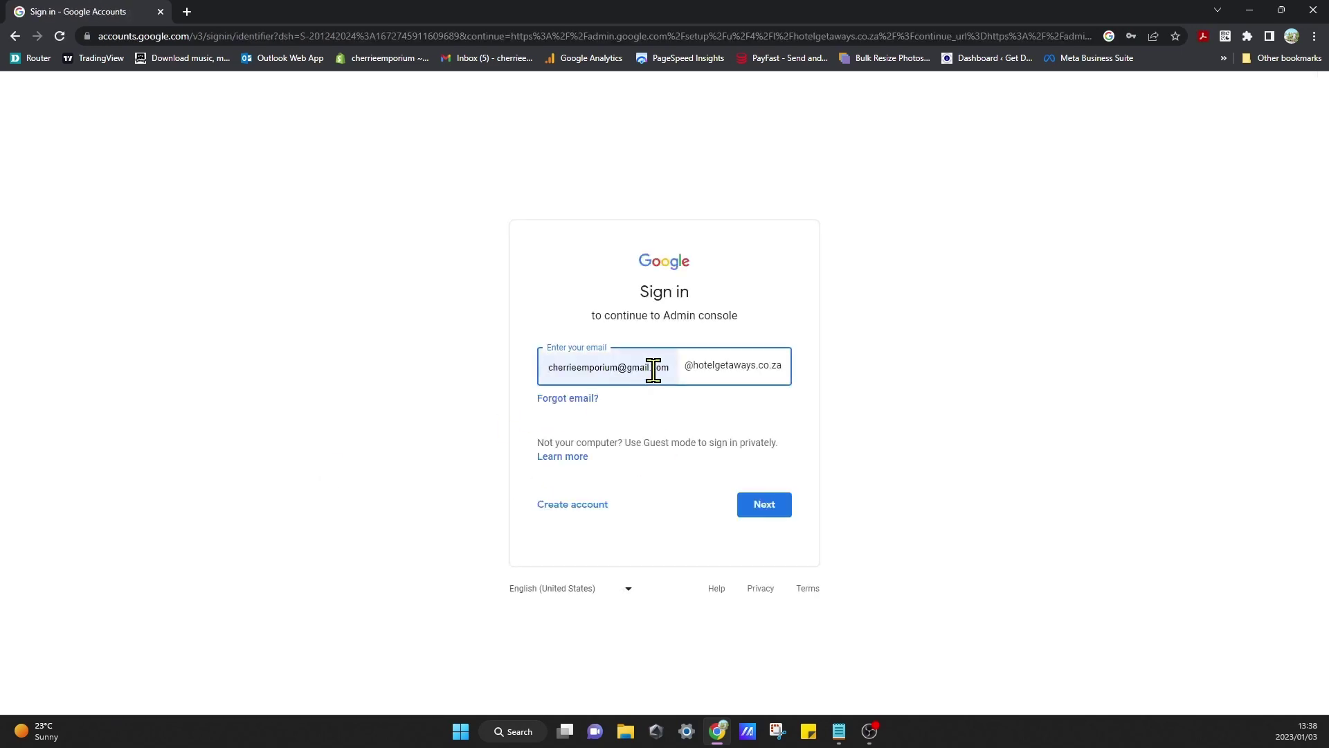
{"action": "left_click_drag", "start_coordinate": [671, 370], "coordinate": [496, 376]}
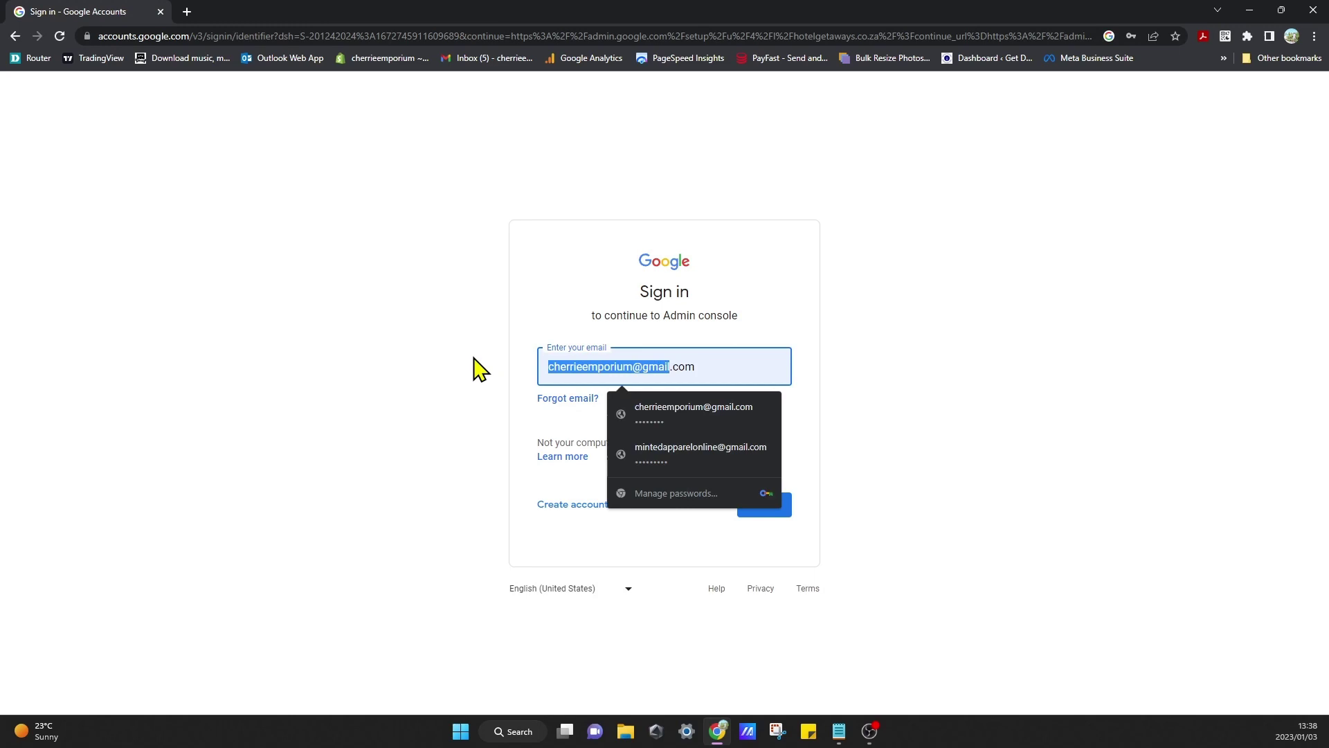
{"action": "key", "text": "BackSpace"}
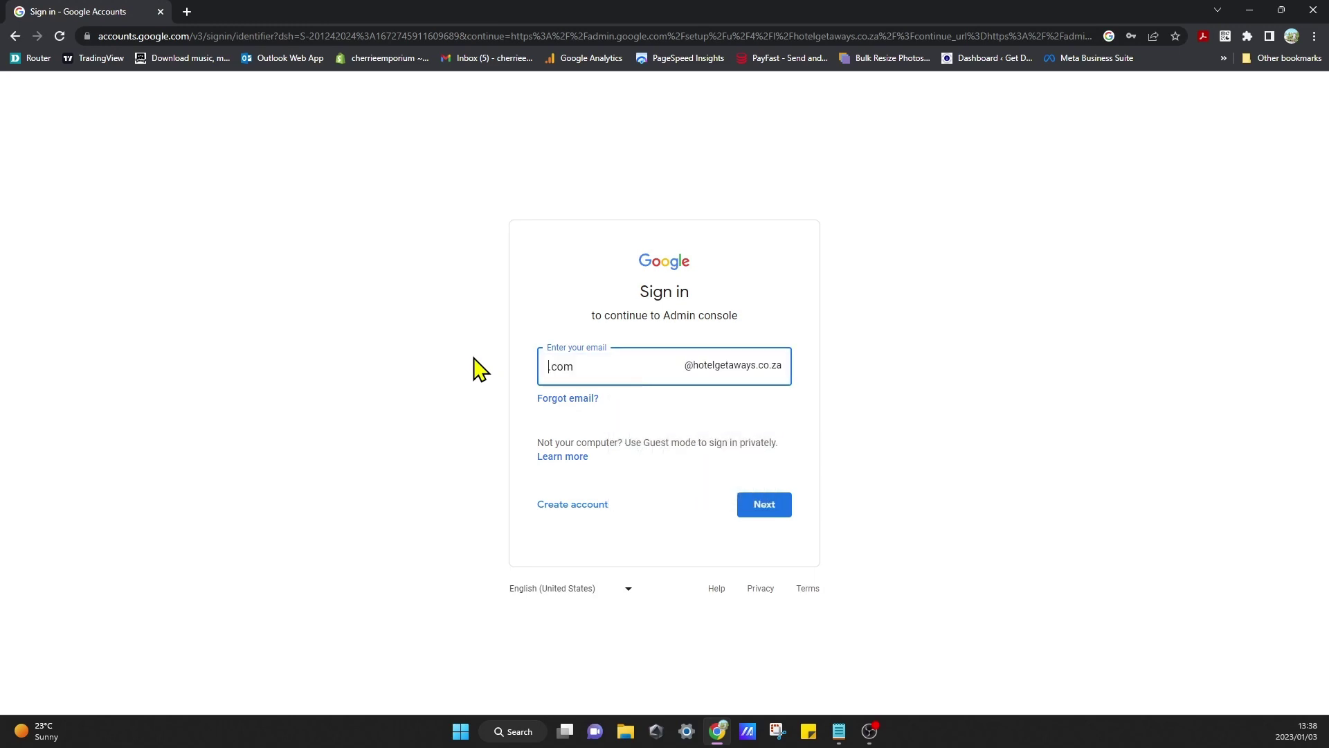
{"action": "left_click_drag", "start_coordinate": [599, 370], "coordinate": [484, 368]}
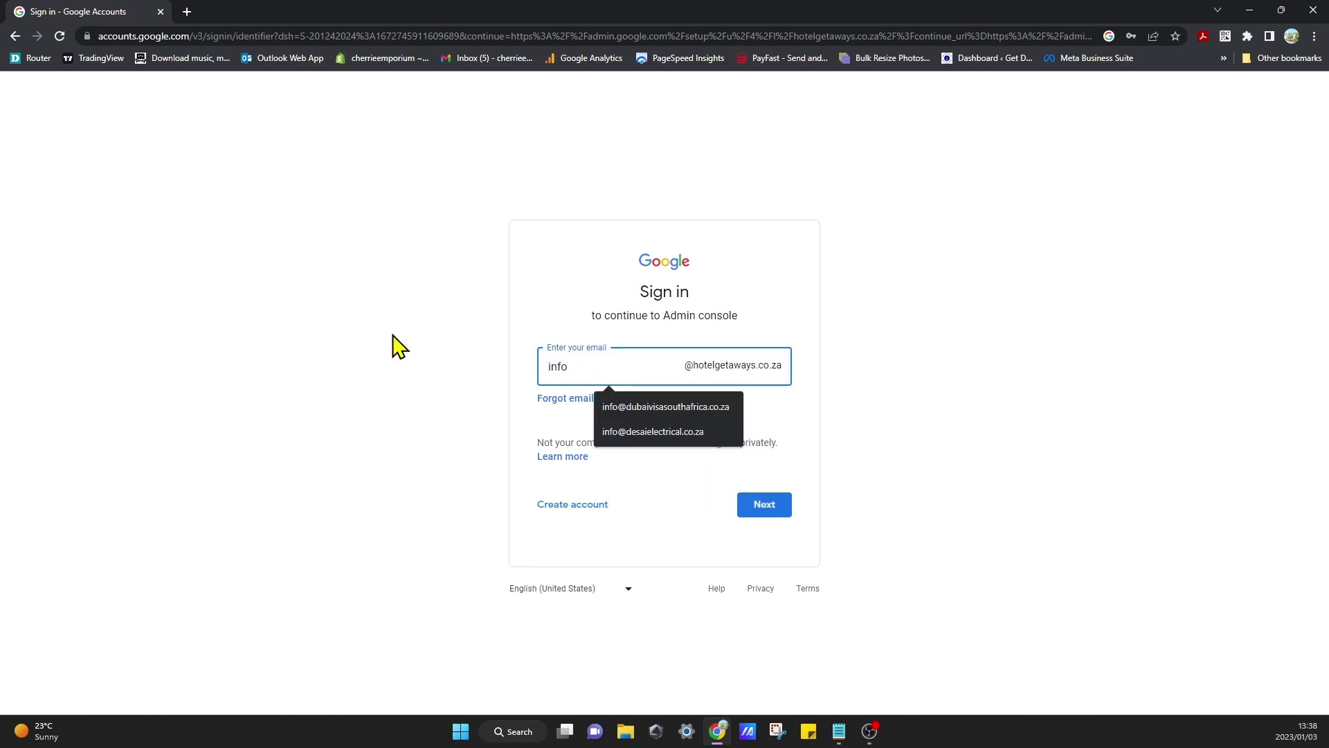
{"action": "left_click", "coordinate": [394, 338]}
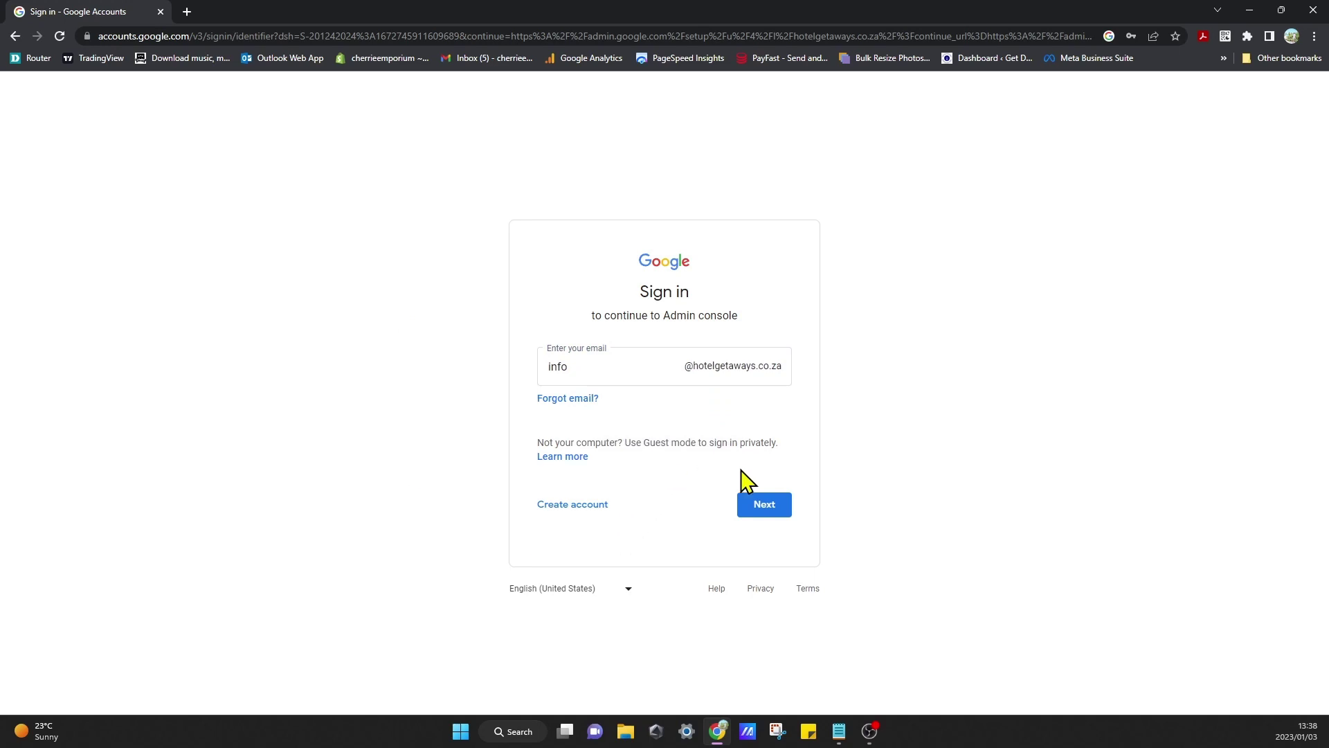
Step: Enter the admin account password and sign in
{"action": "left_click", "coordinate": [771, 510]}
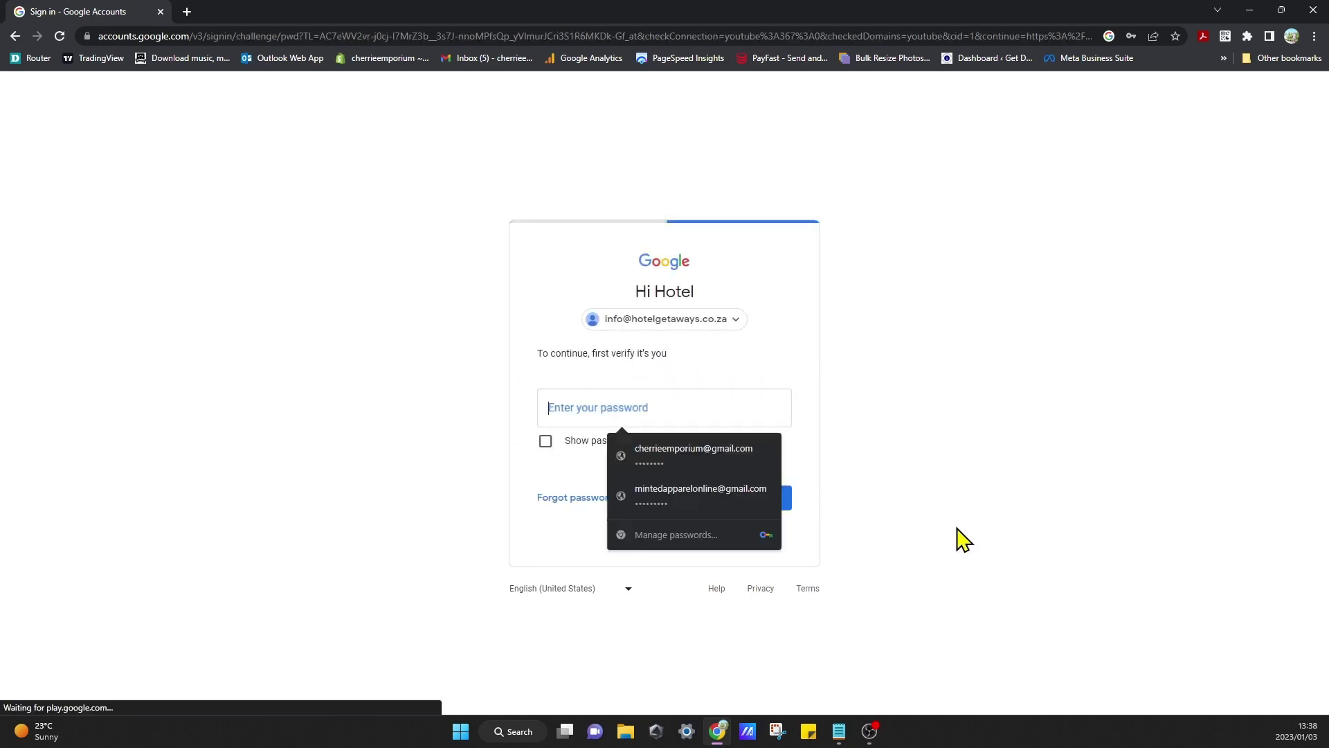
{"action": "type", "text": "••"}
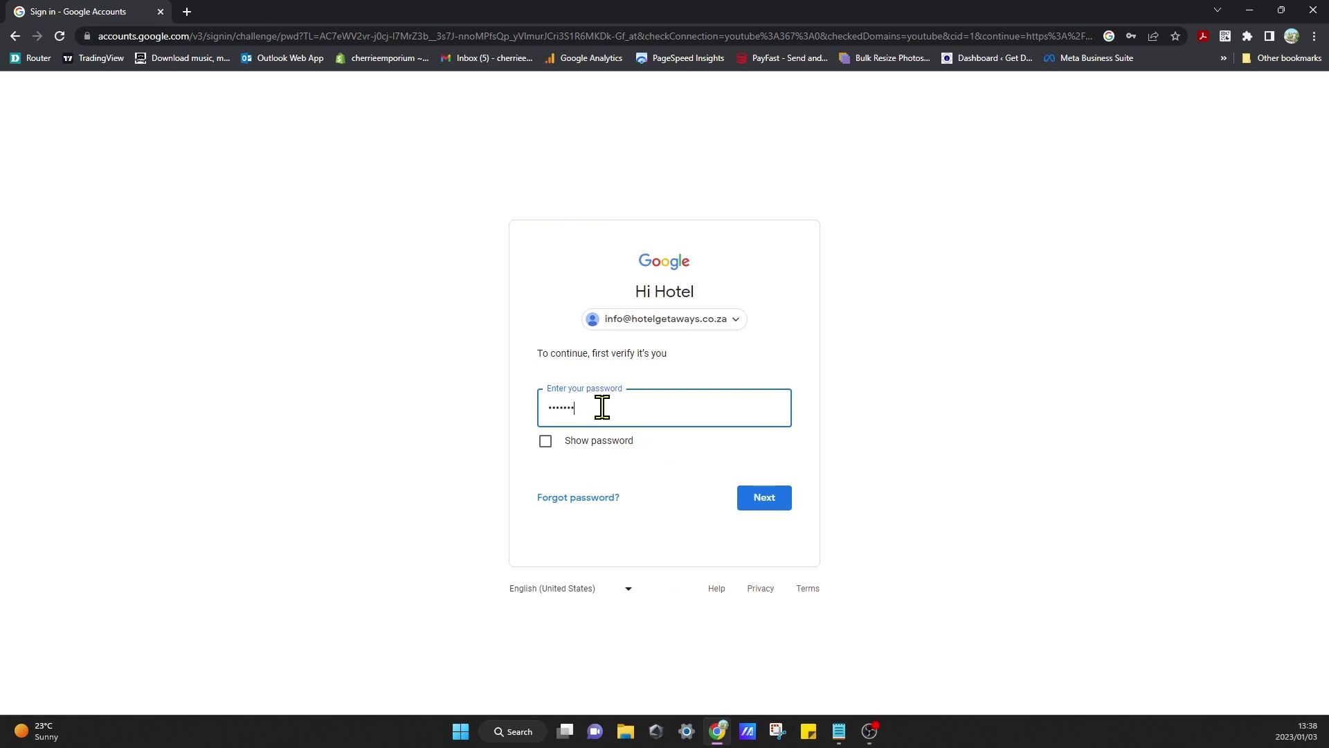
{"action": "left_click", "coordinate": [763, 512]}
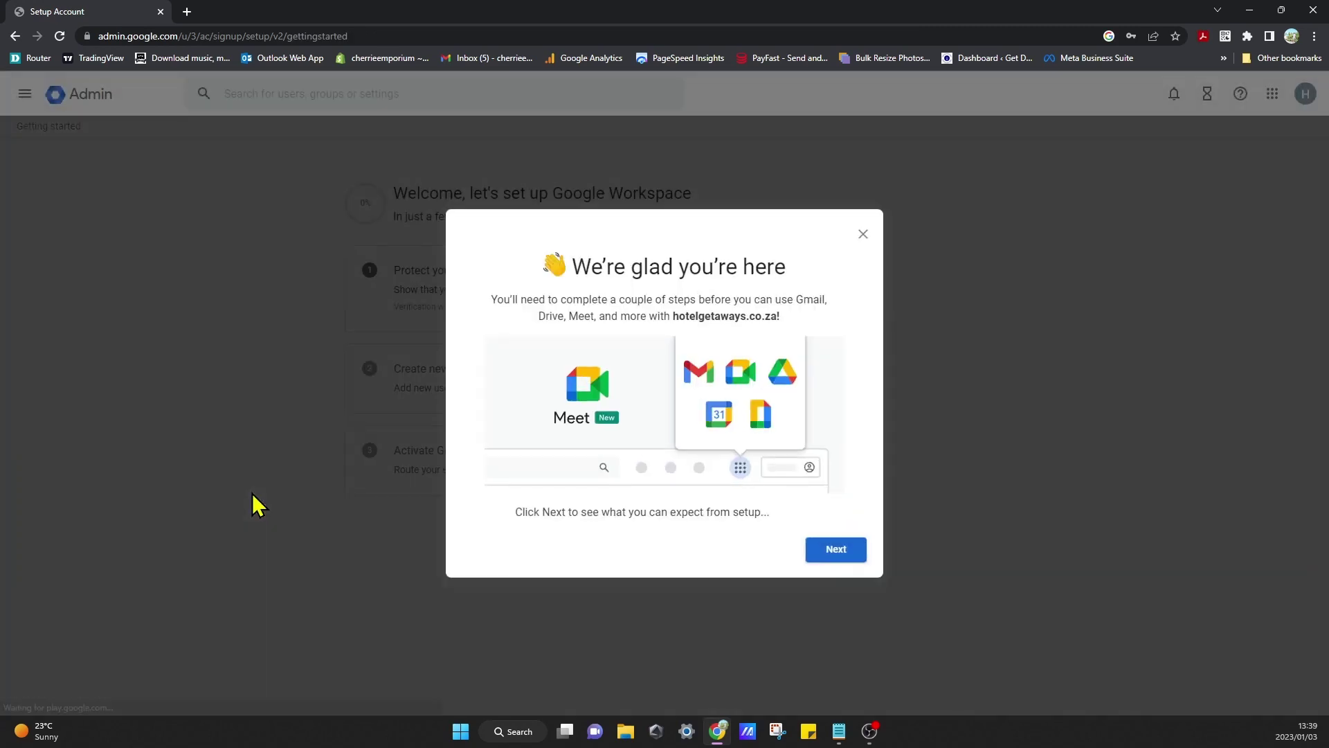
Step: Step through all four cards of the setup introduction tour and finish it
{"action": "left_click", "coordinate": [844, 550]}
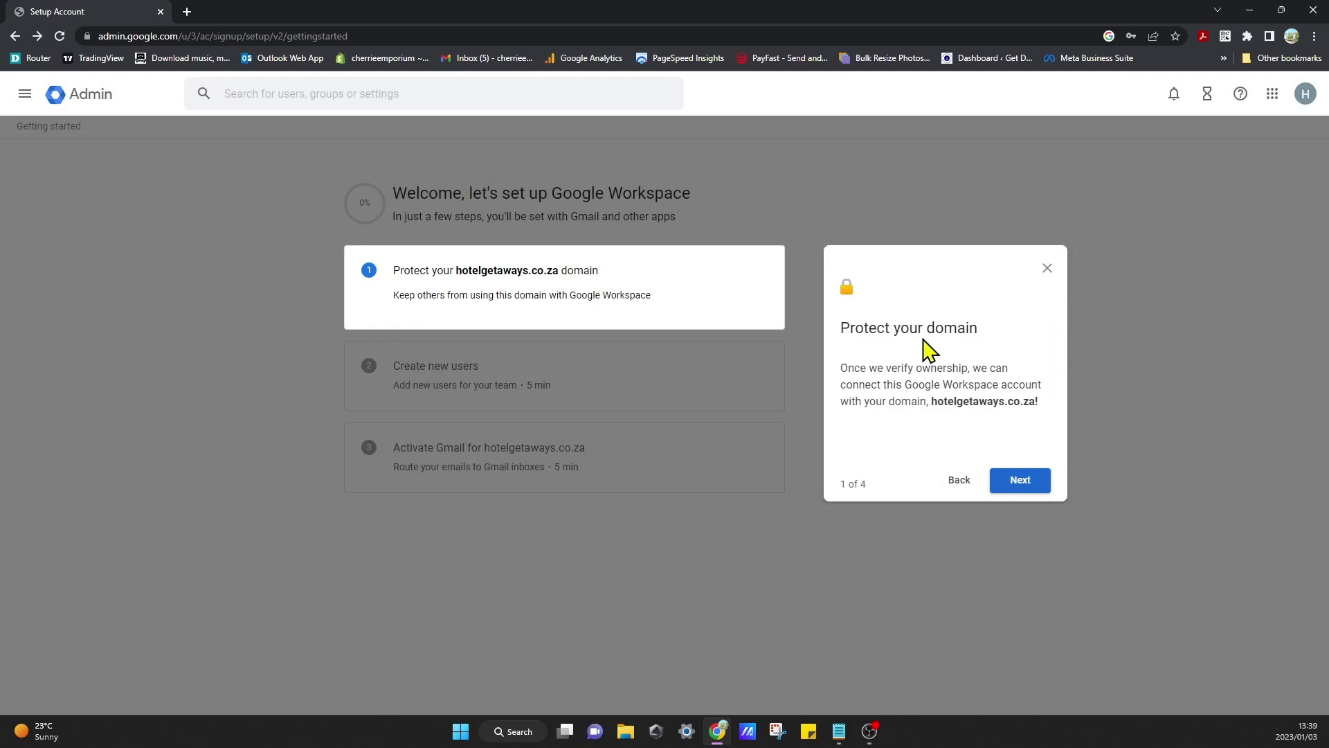
{"action": "left_click", "coordinate": [1021, 480]}
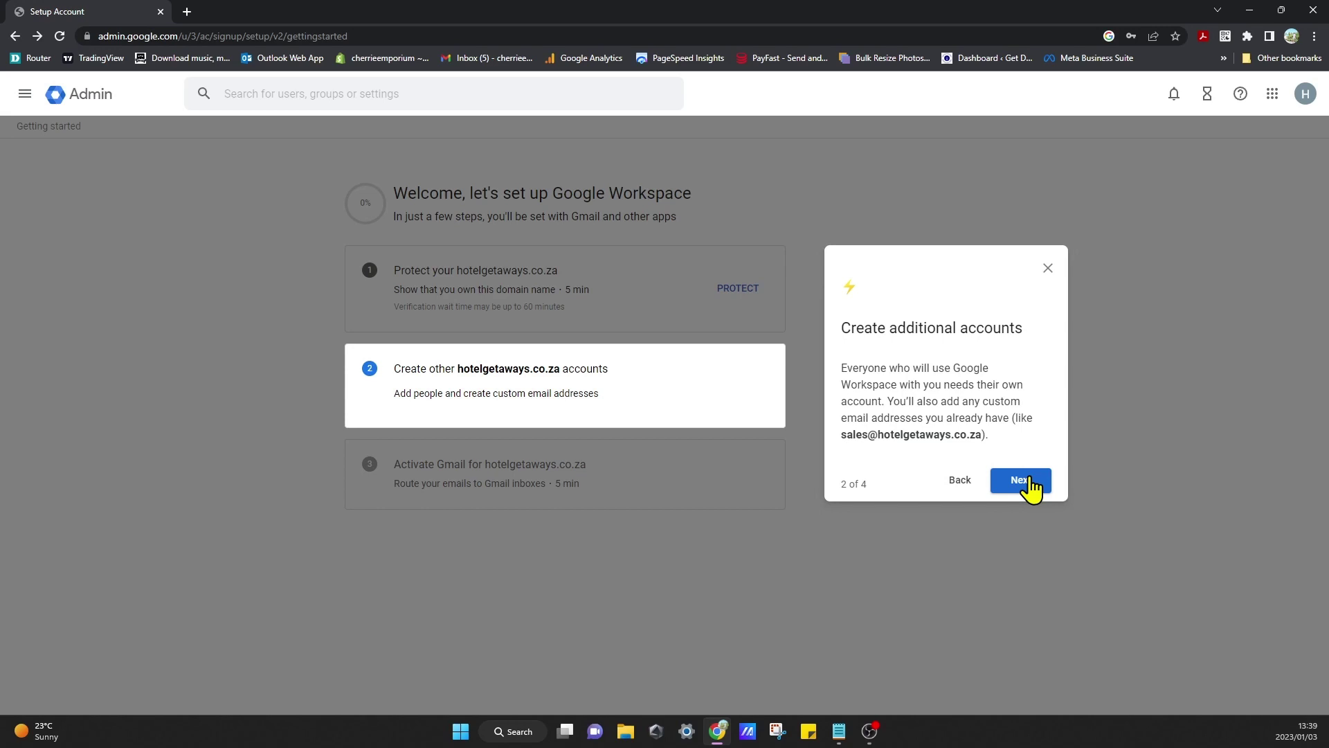
{"action": "left_click", "coordinate": [1022, 482]}
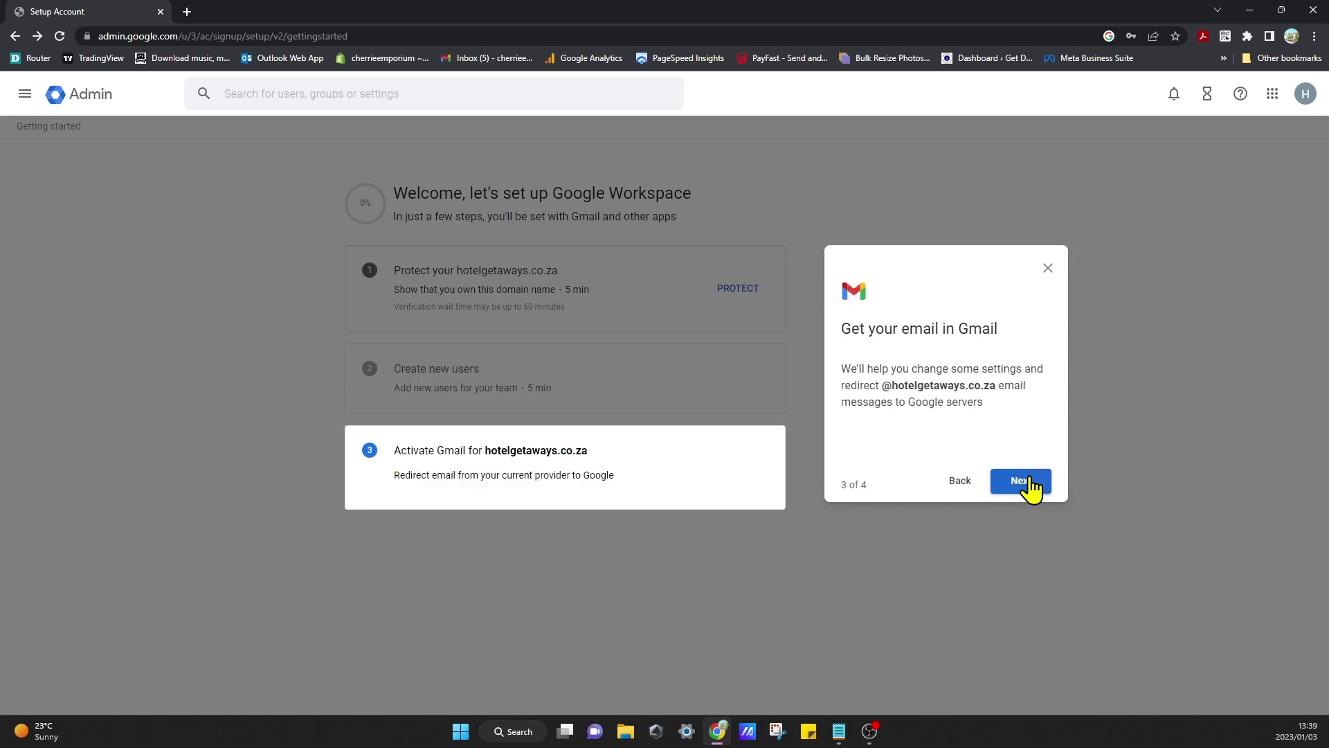
{"action": "left_click", "coordinate": [1021, 481]}
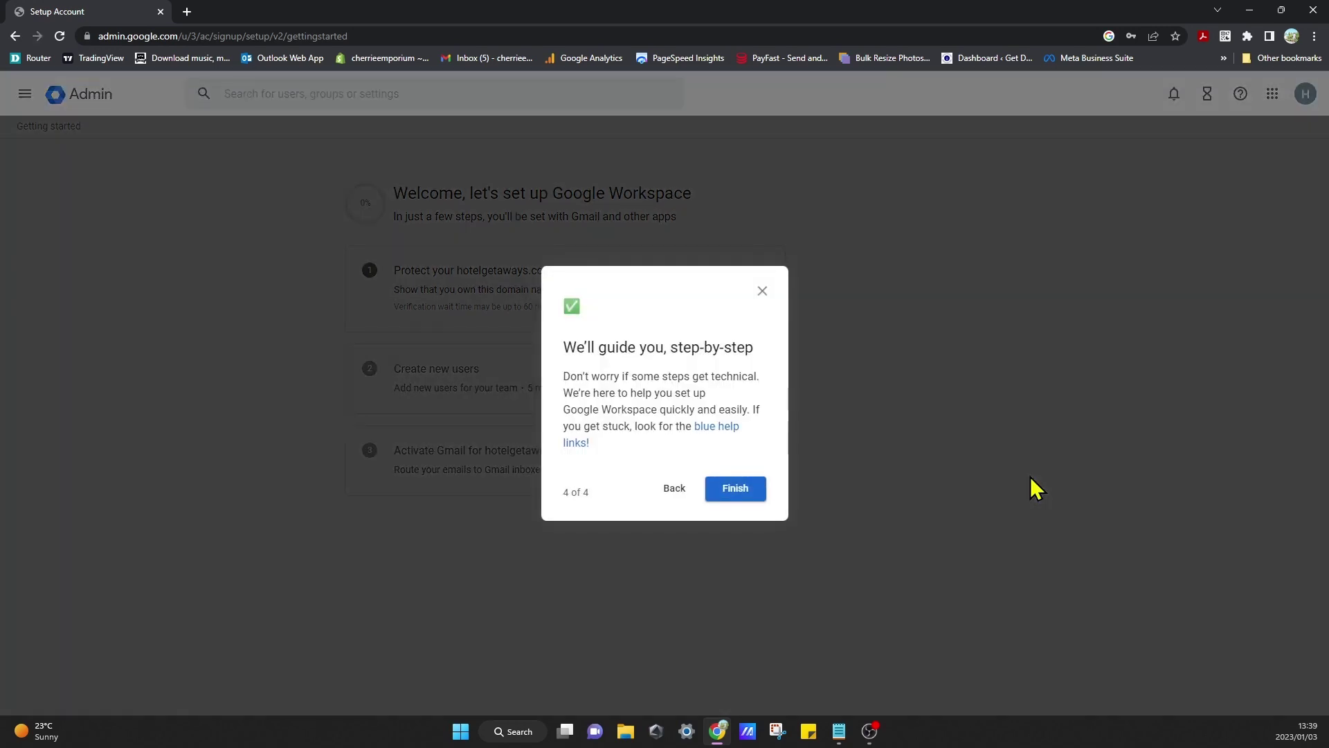
{"action": "left_click", "coordinate": [739, 491]}
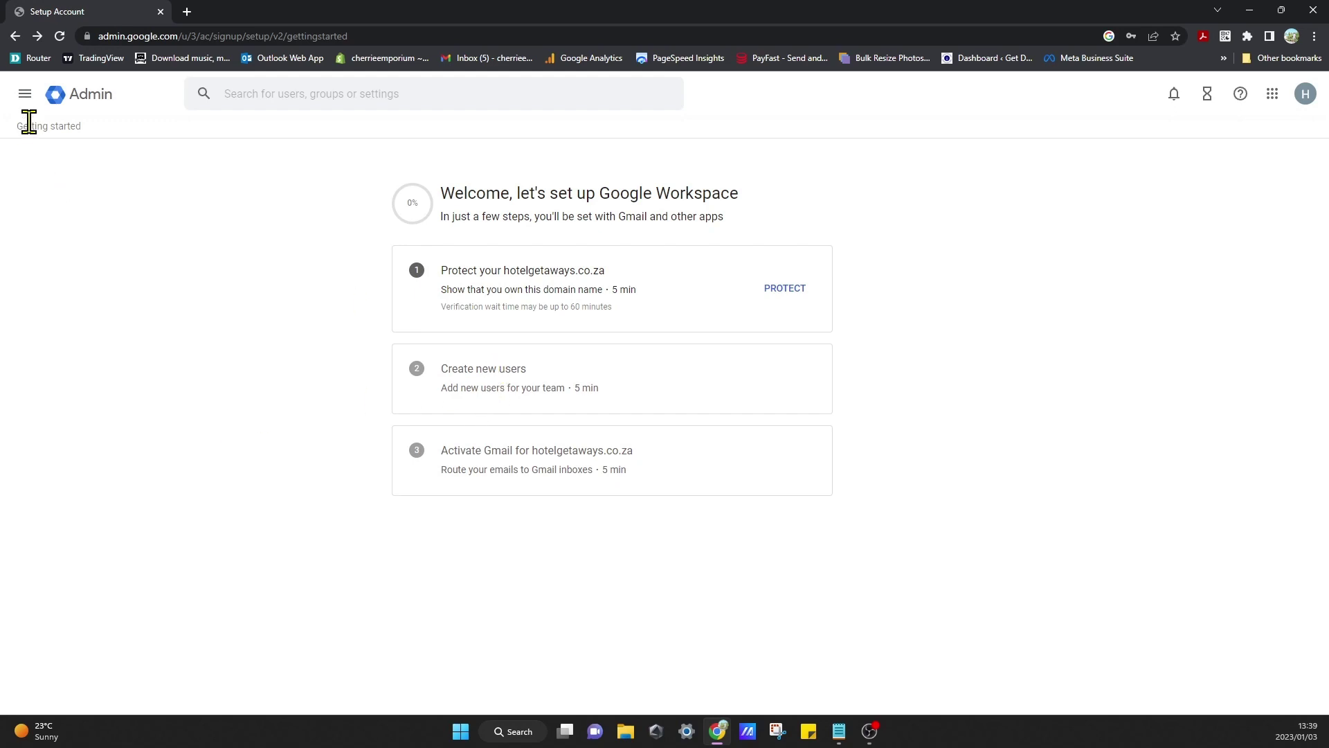
Step: Open the Hotel Getaways Admin console home and review its dashboard and verify-domain warning
{"action": "left_click", "coordinate": [91, 97]}
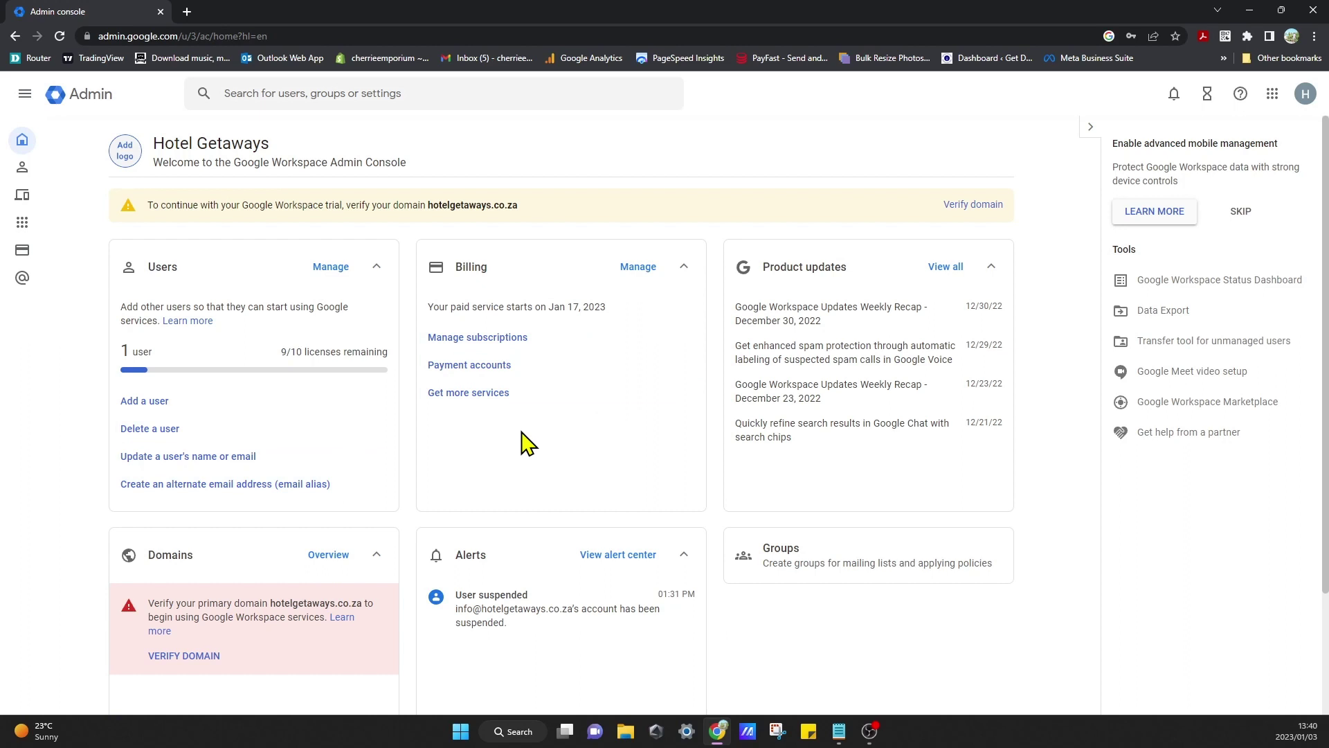
{"action": "scroll", "coordinate": [542, 497], "scroll_direction": "down", "scroll_amount": 1}
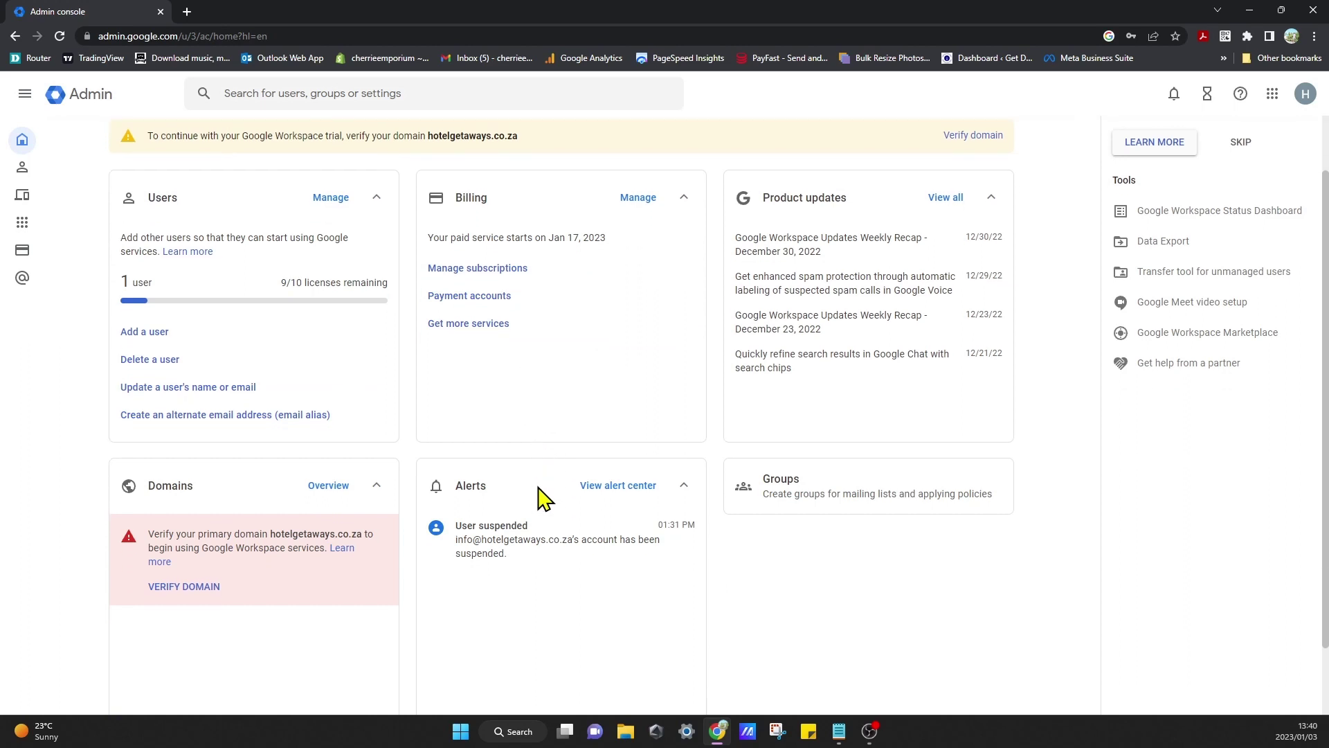
{"action": "scroll", "coordinate": [538, 498], "scroll_direction": "up", "scroll_amount": 1}
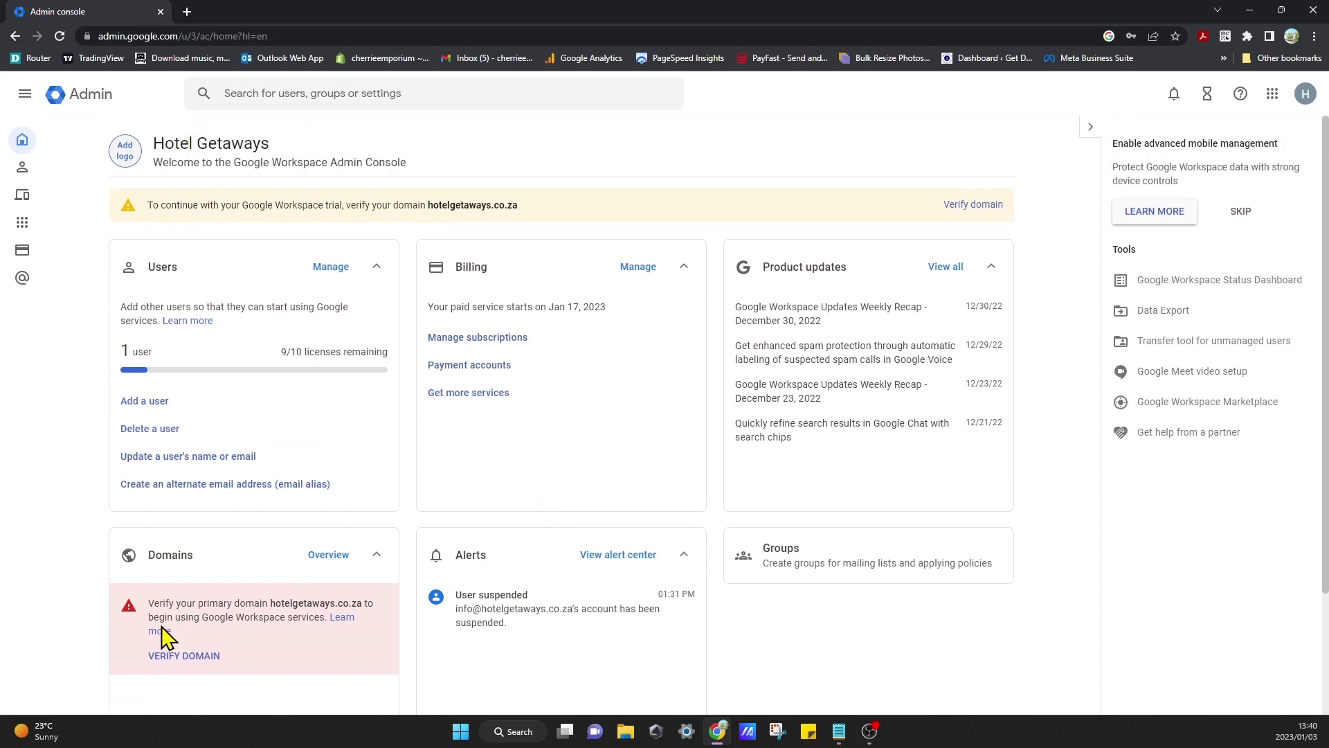